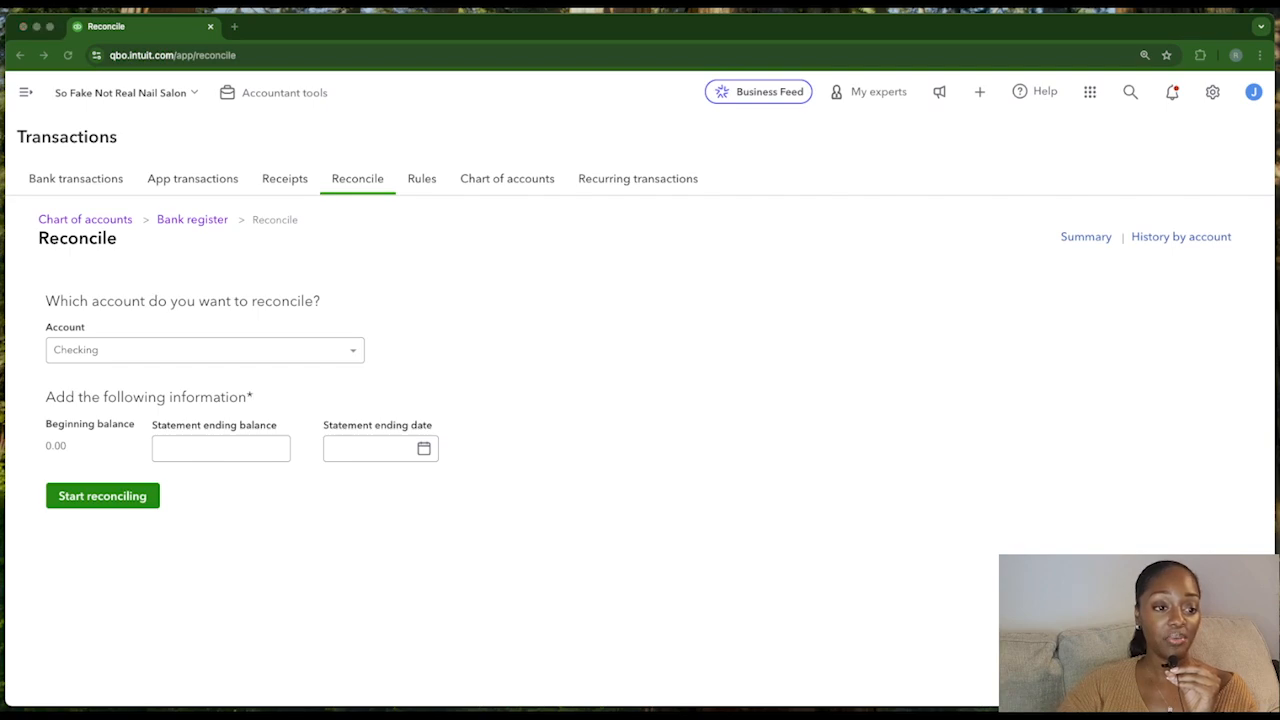
# - Tile the browser window to the right half of the screen, beside the January bank statement
pyautogui.doubleClick(298, 30)
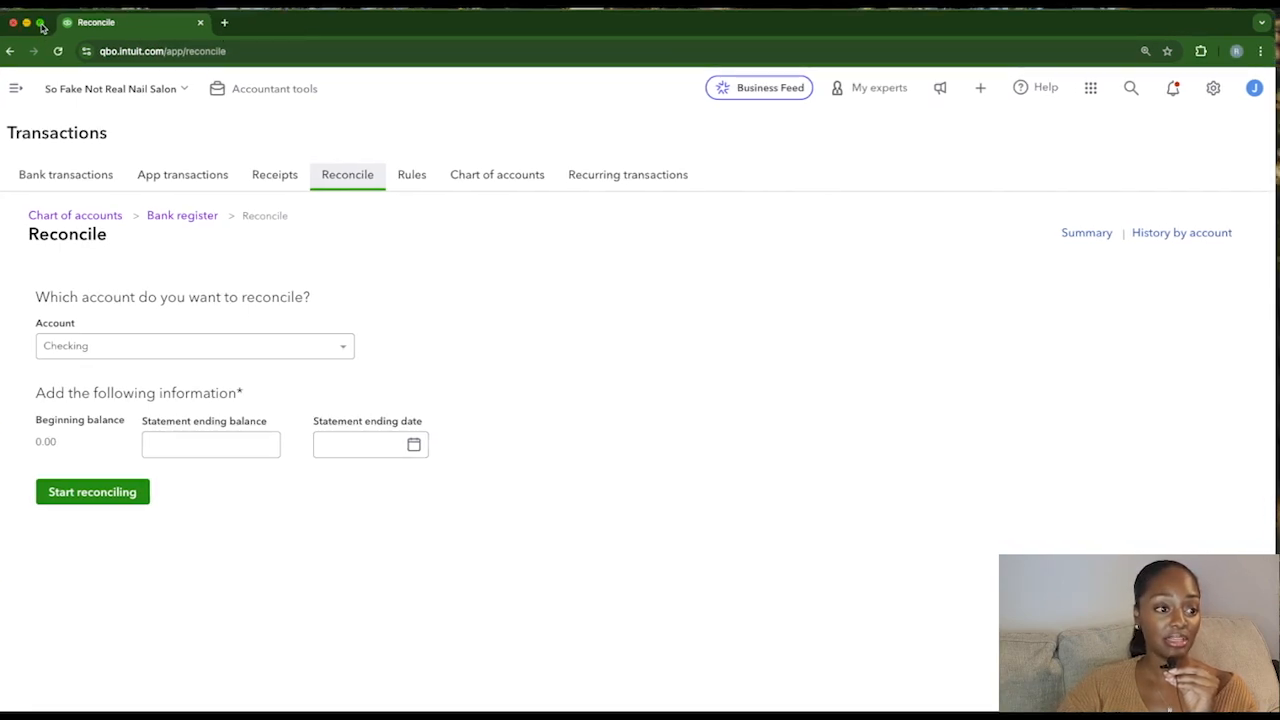
pyautogui.moveTo(41, 27)
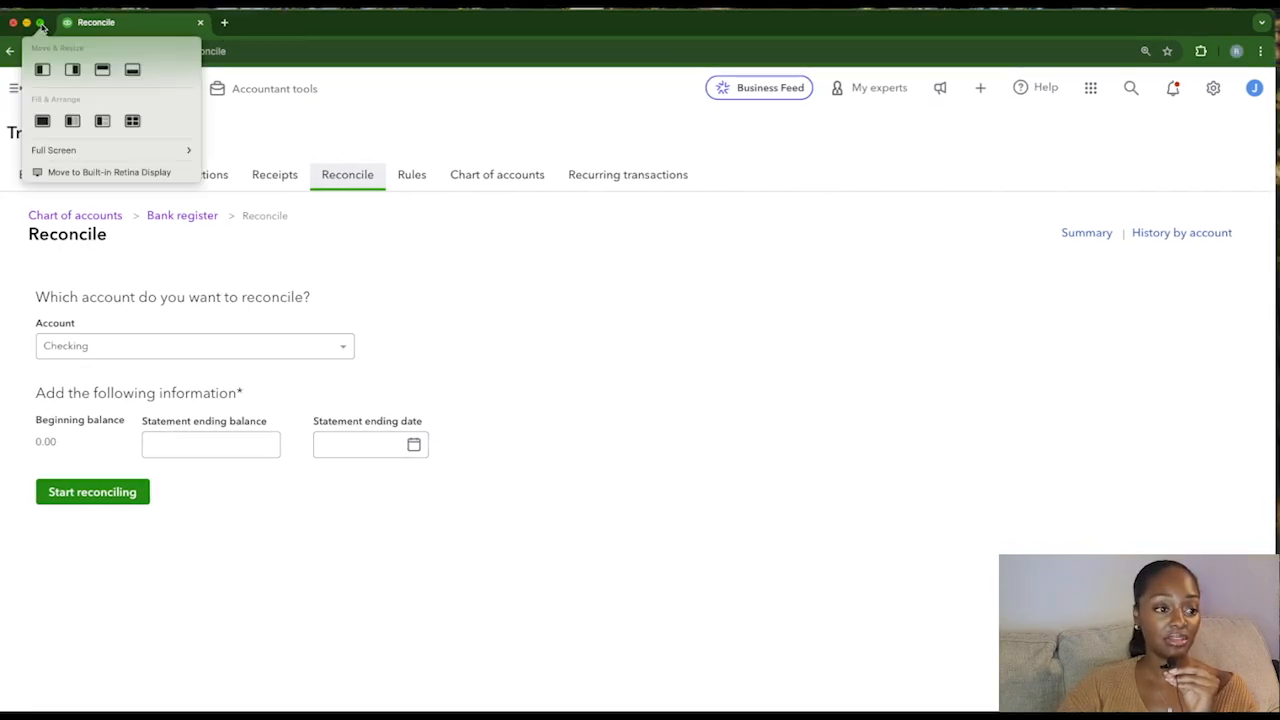
pyautogui.click(72, 69)
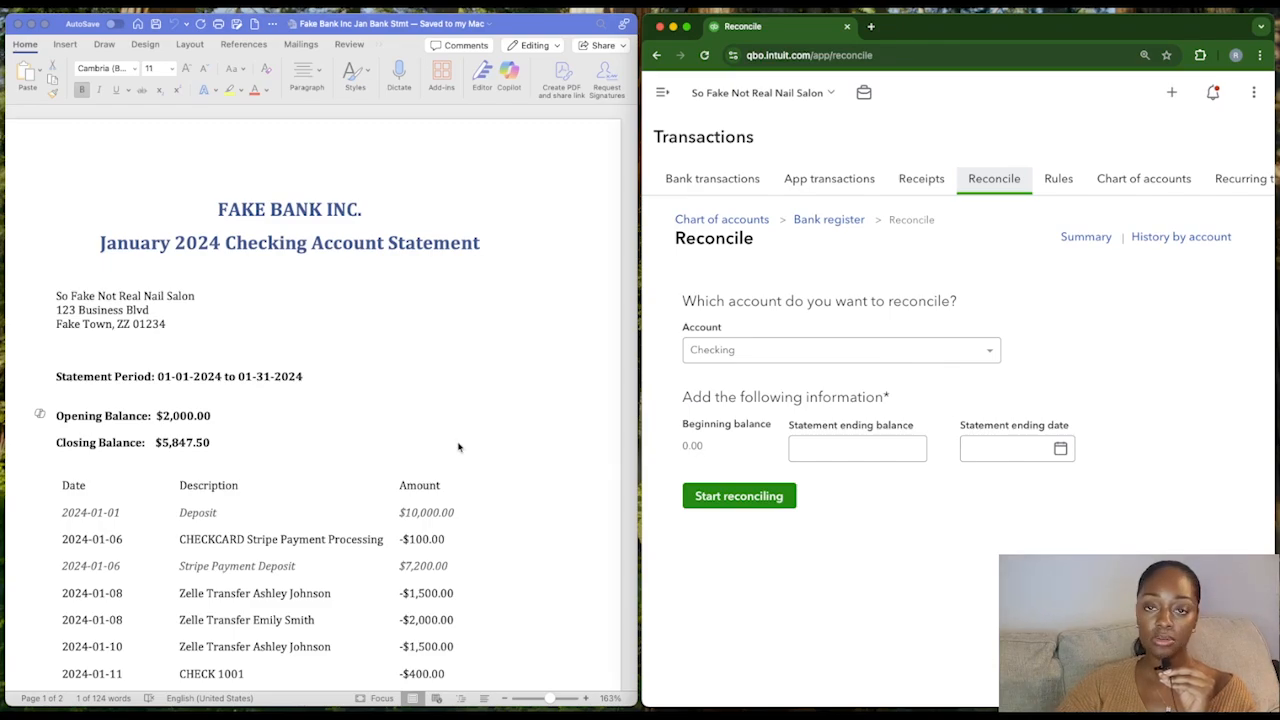
# - Copy the opening balance 2,000.00 from the January bank statement into the statement ending balance for Checking
pyautogui.click(177, 421)
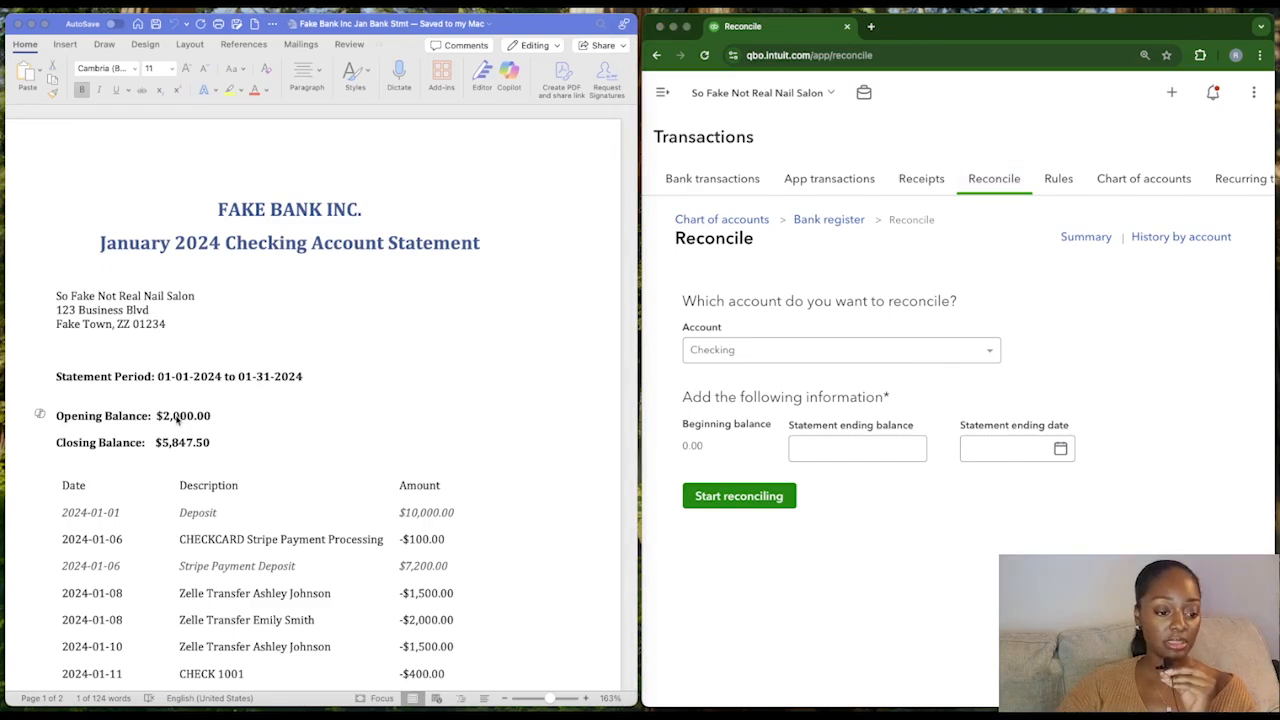
pyautogui.doubleClick(177, 418)
pyautogui.click(177, 418)
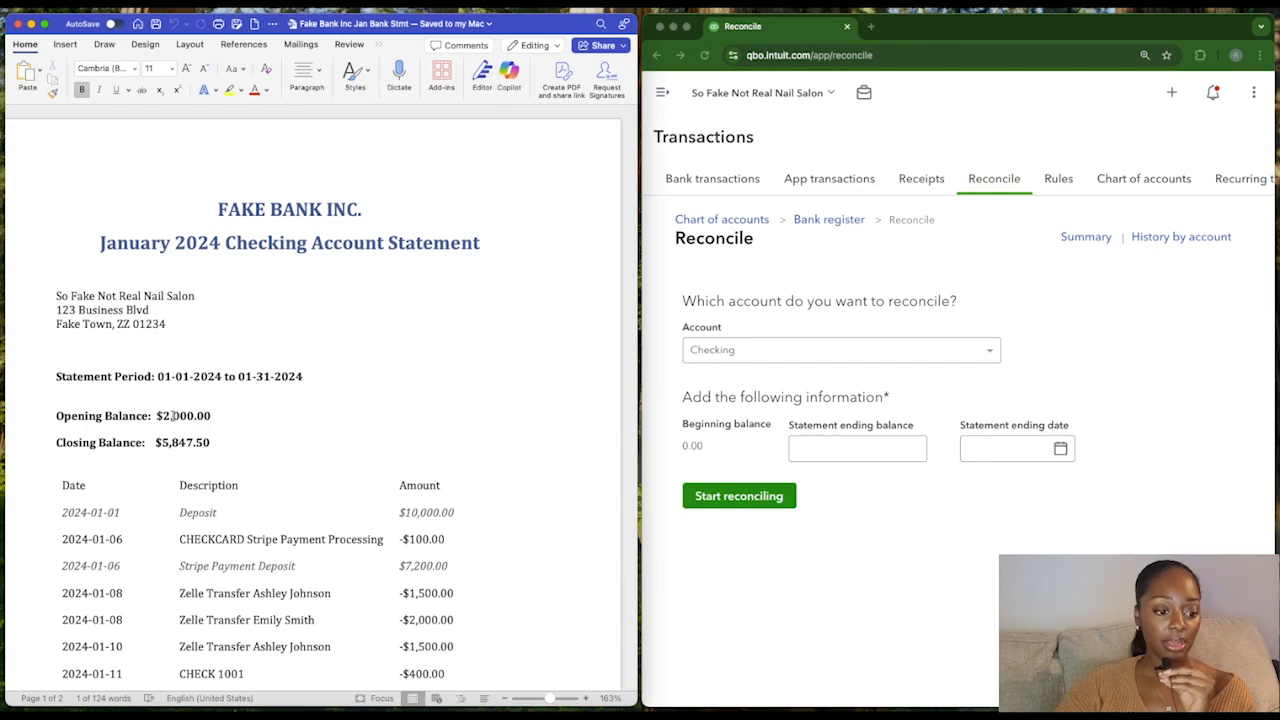
pyautogui.moveTo(174, 418); pyautogui.dragTo(208, 417)
pyautogui.press('super+c')
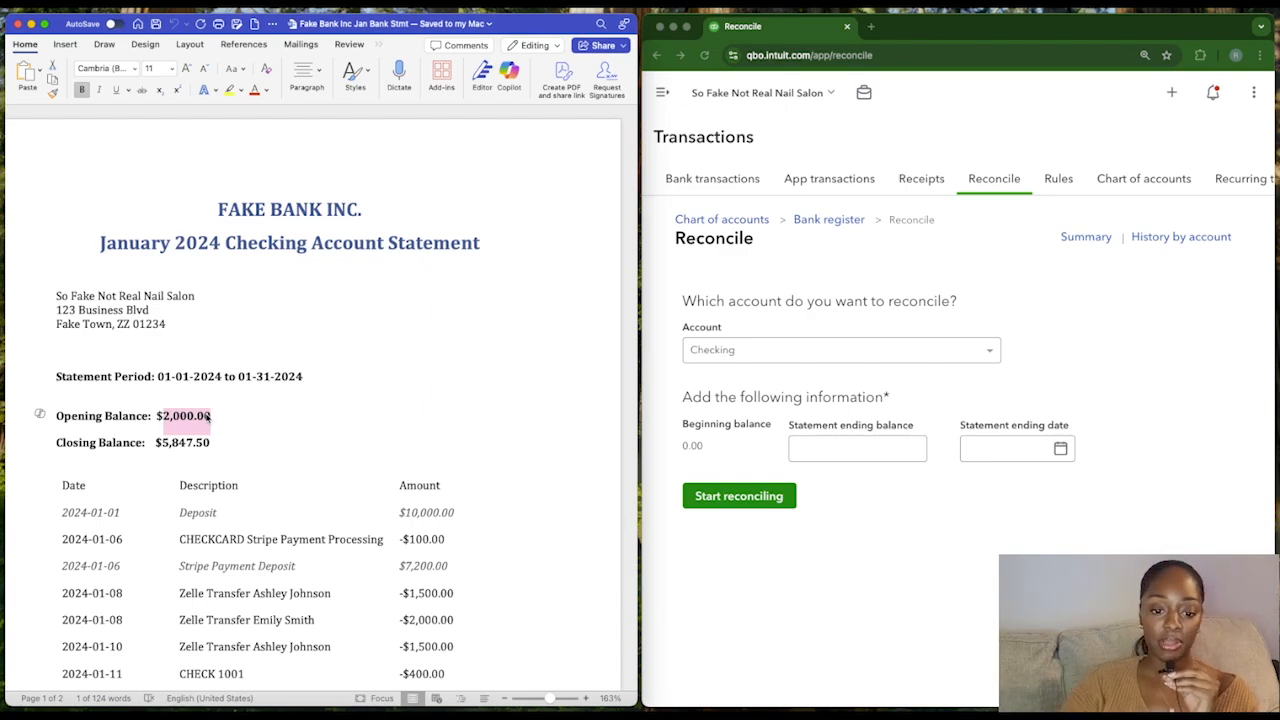
pyautogui.click(830, 449)
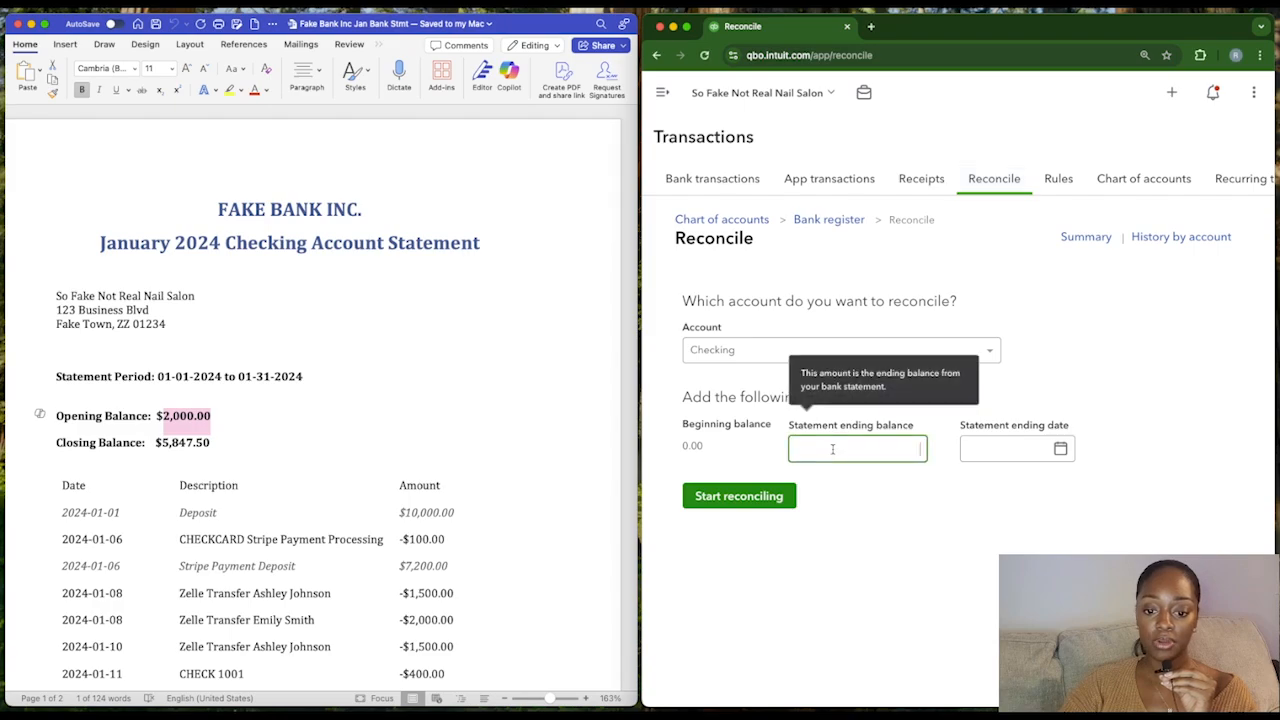
pyautogui.press('super+v')
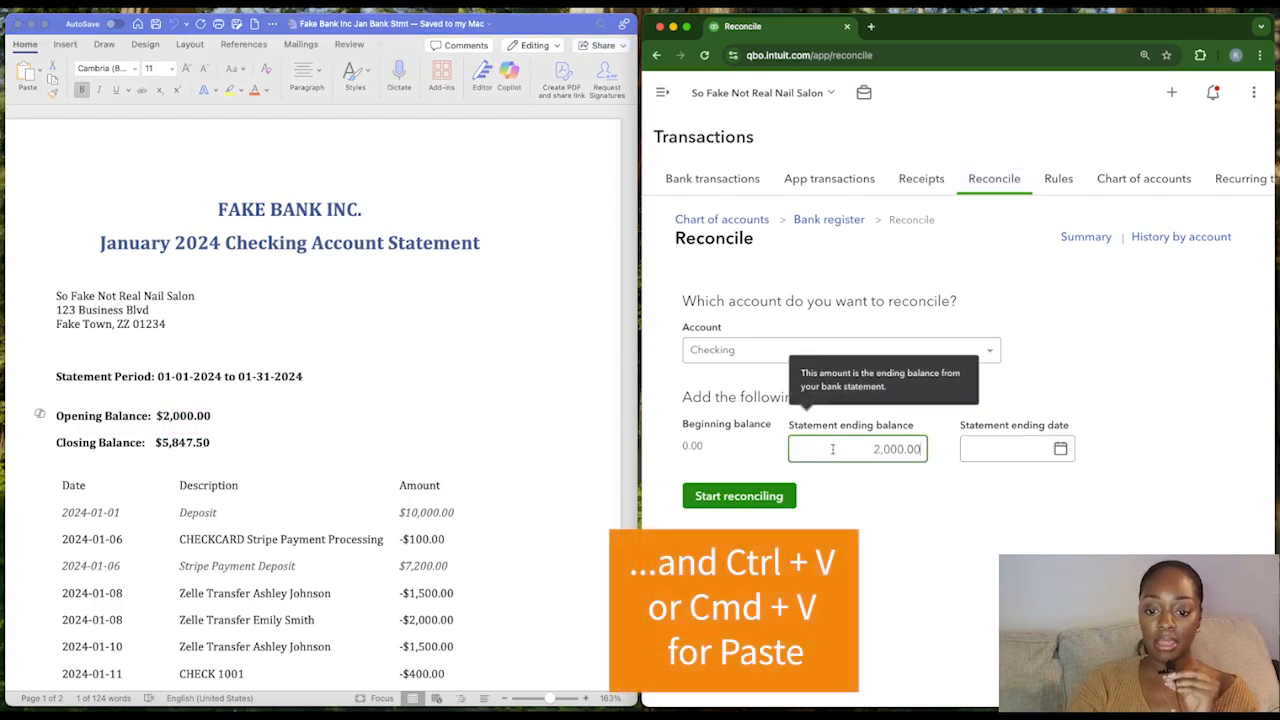
# - Set the statement ending date to 01/01/2024 and start the reconciliation
pyautogui.click(988, 441)
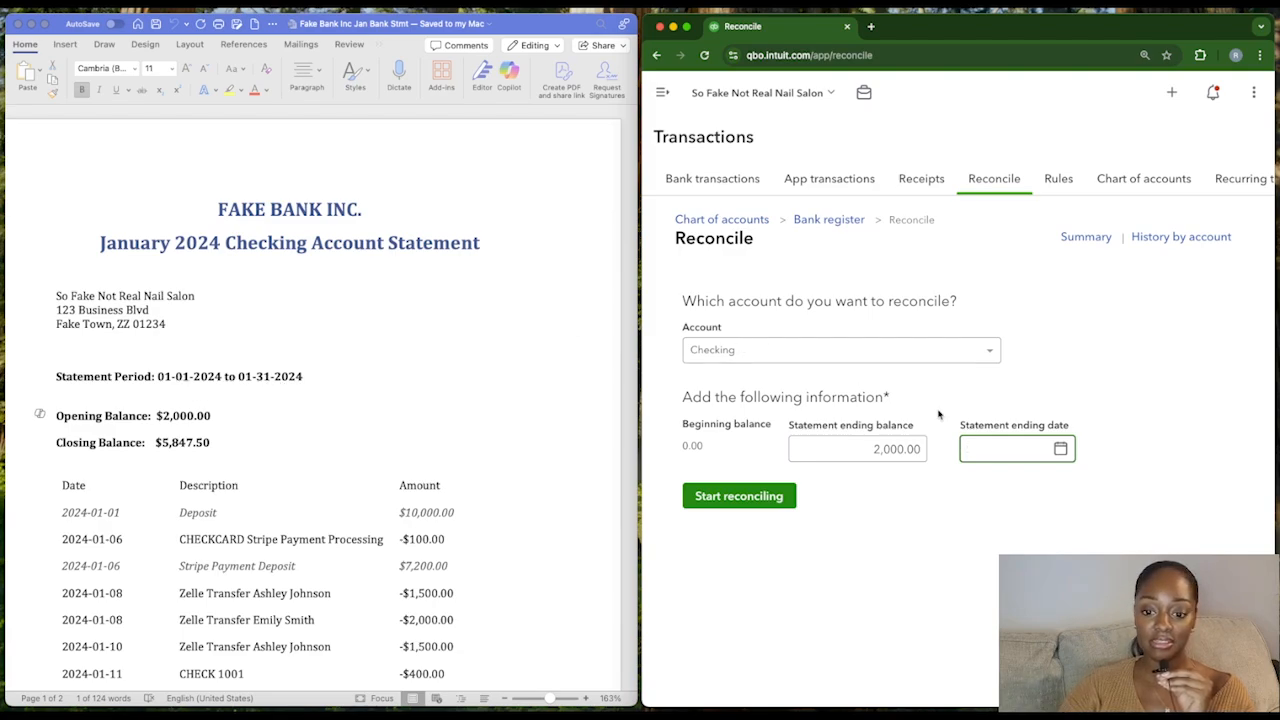
pyautogui.write('1')
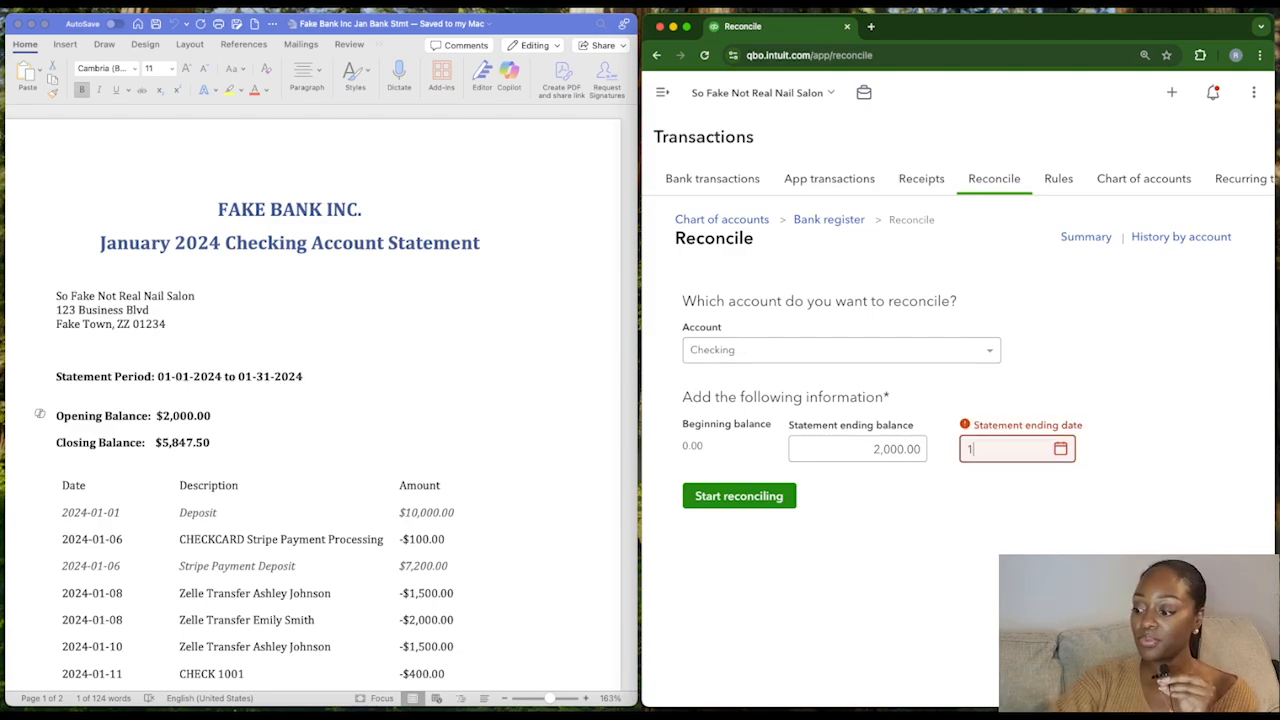
pyautogui.write('/01/2024')
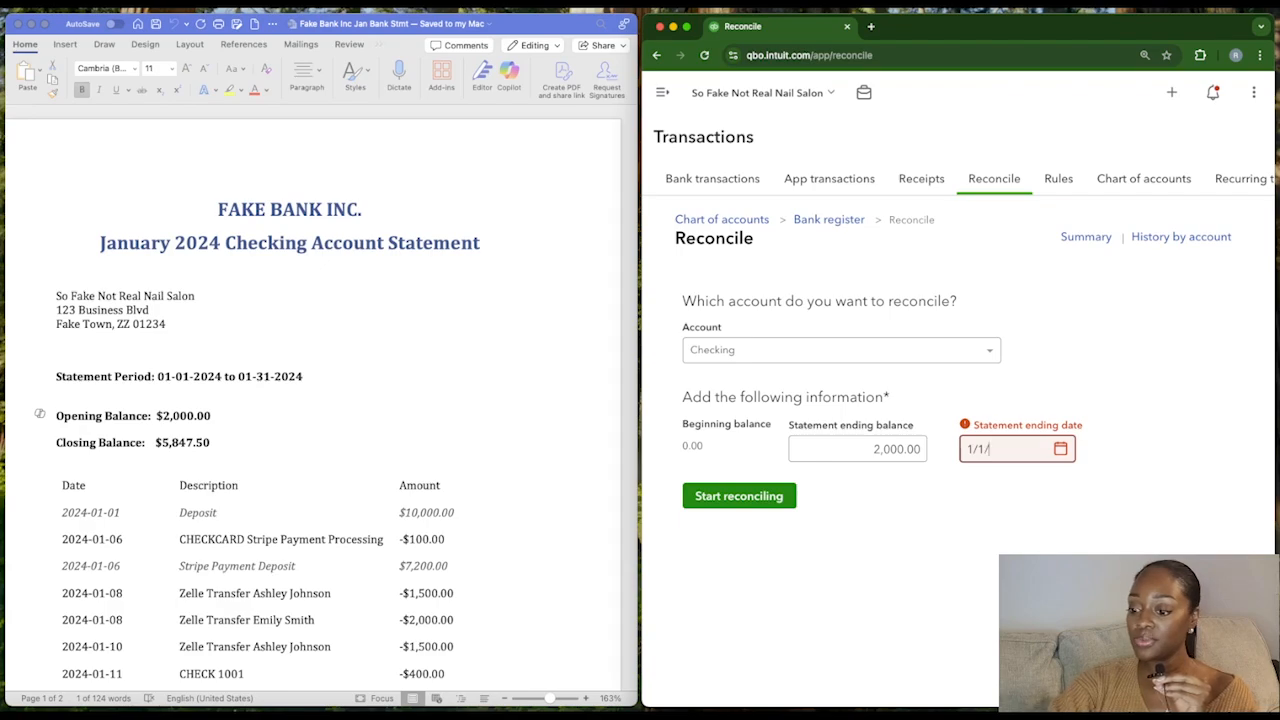
pyautogui.press('Tab')
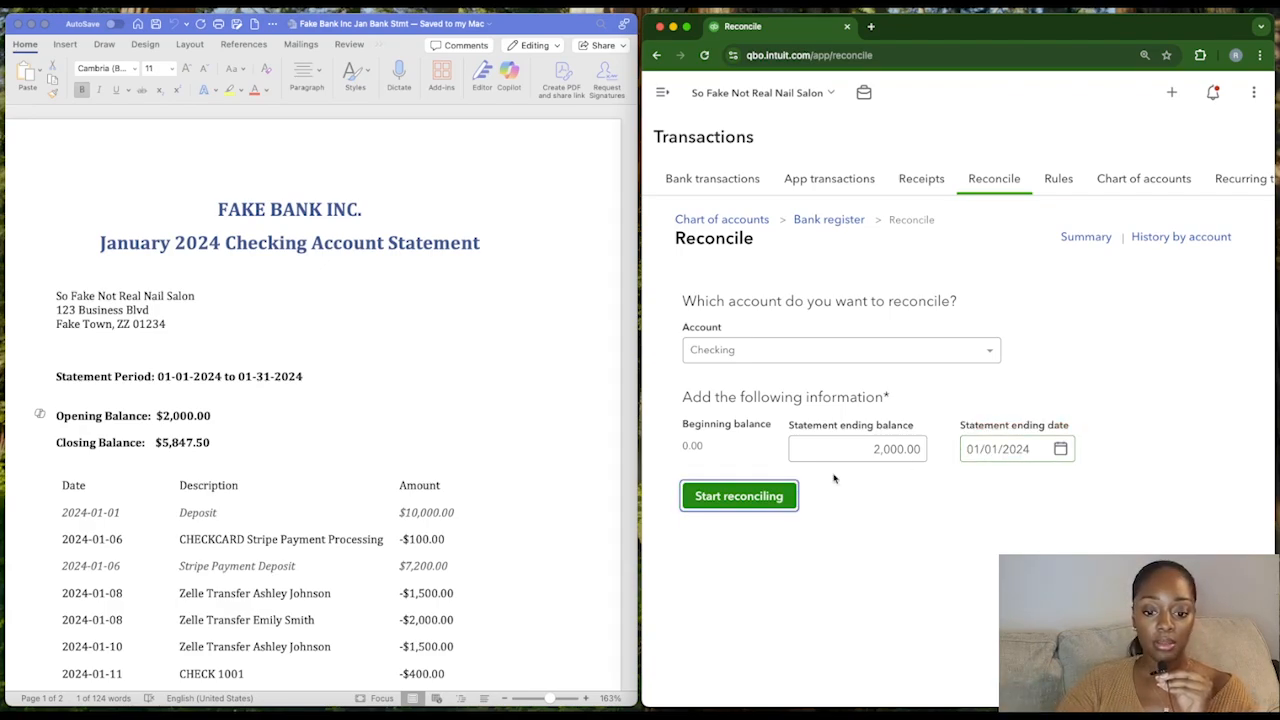
pyautogui.click(758, 500)
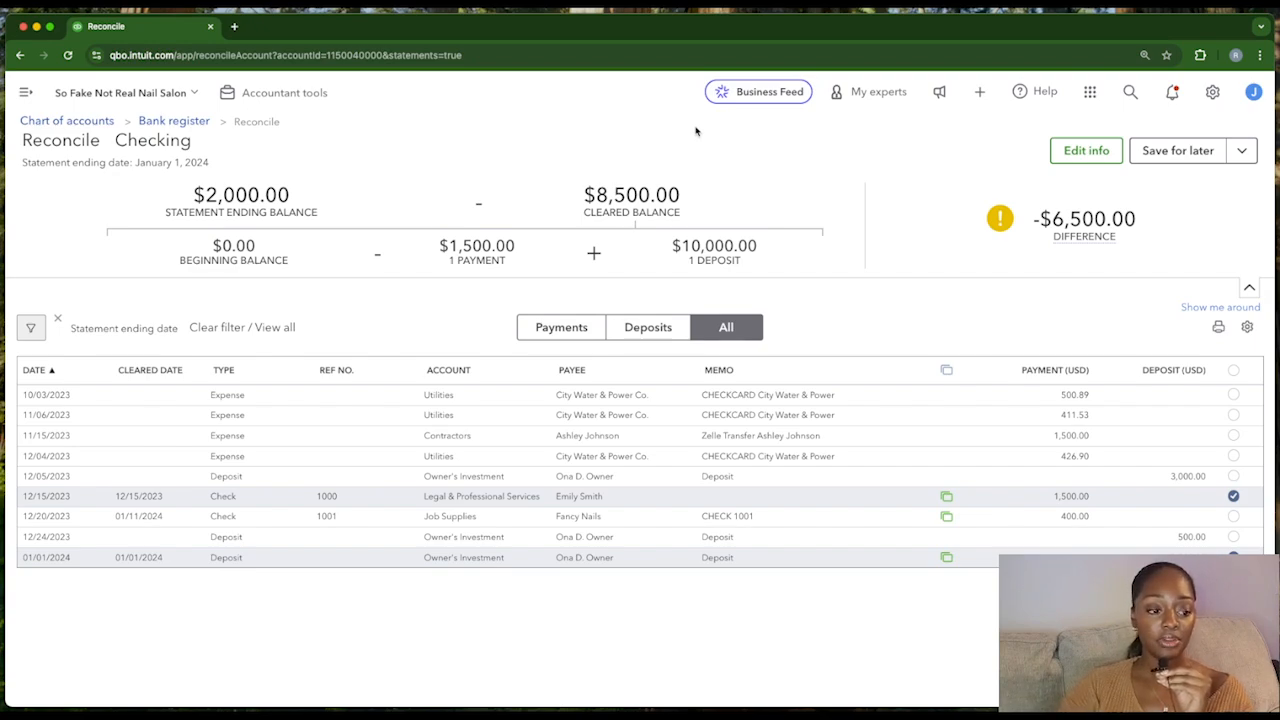
# - Mark all transactions as cleared, suppressing future confirmation prompts, except check 1001 dated 12/20/2023 and the 01/01/2024 deposit
pyautogui.click(1234, 370)
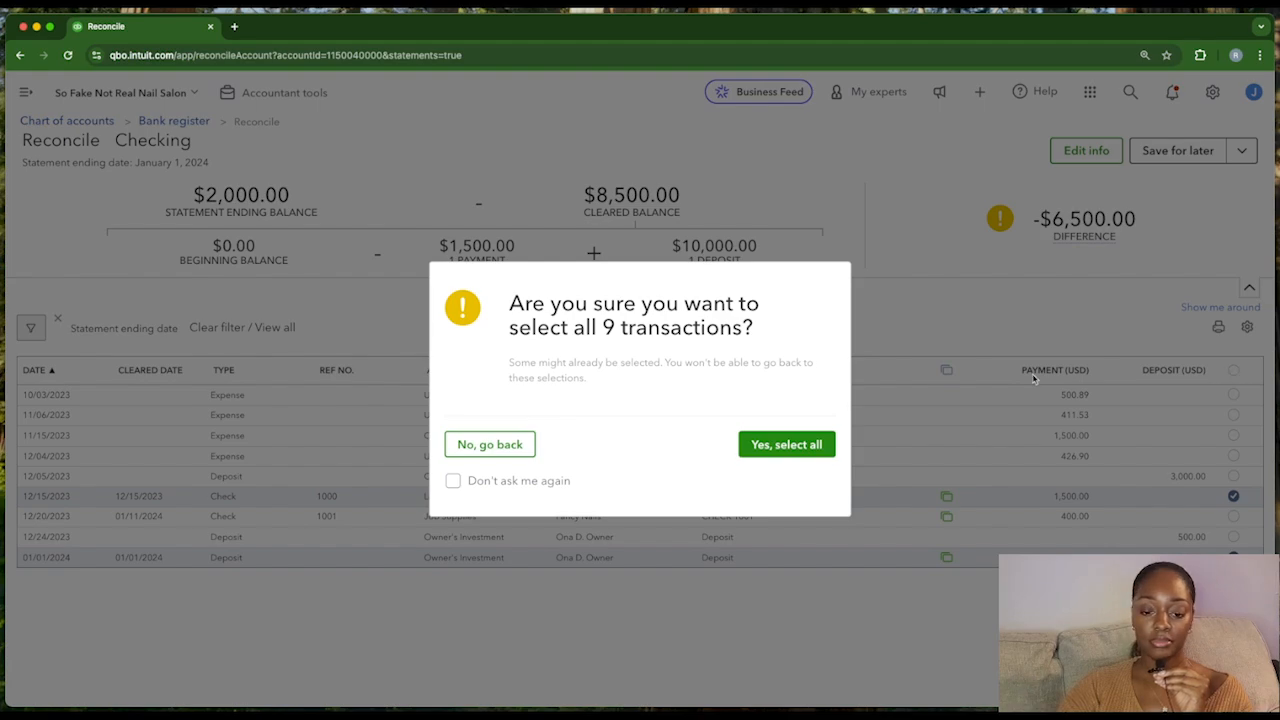
pyautogui.click(453, 484)
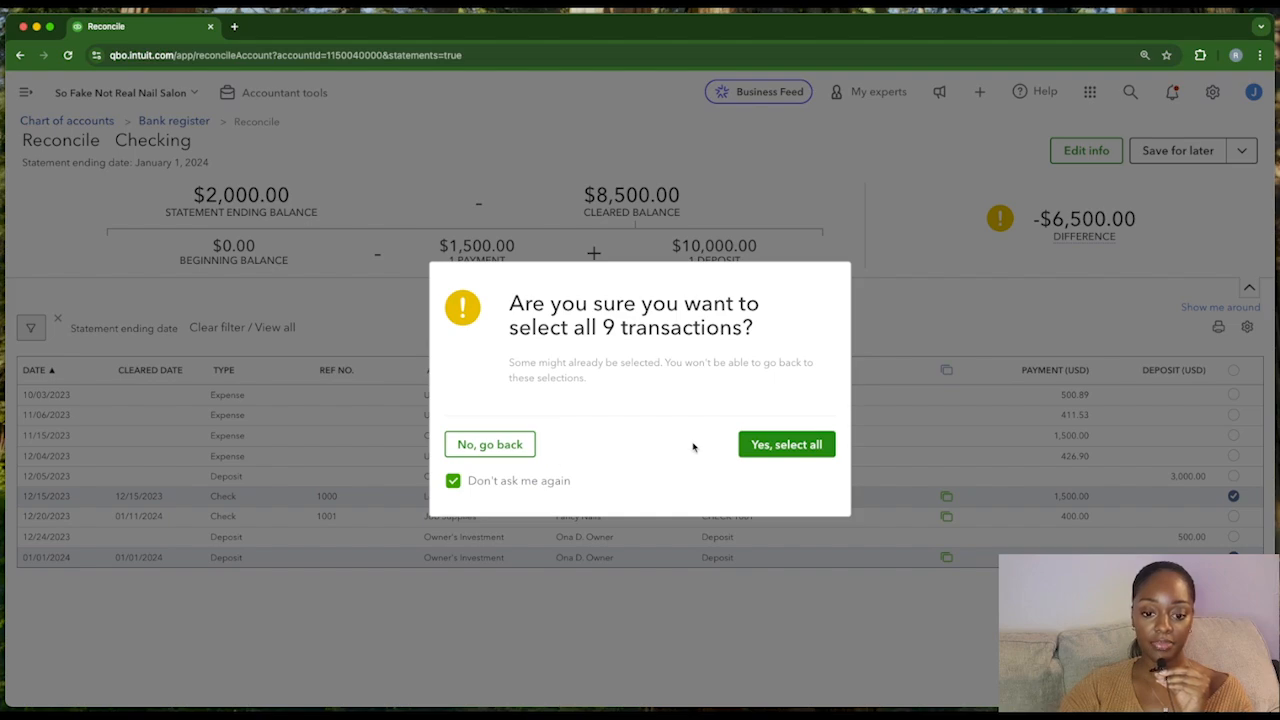
pyautogui.click(787, 445)
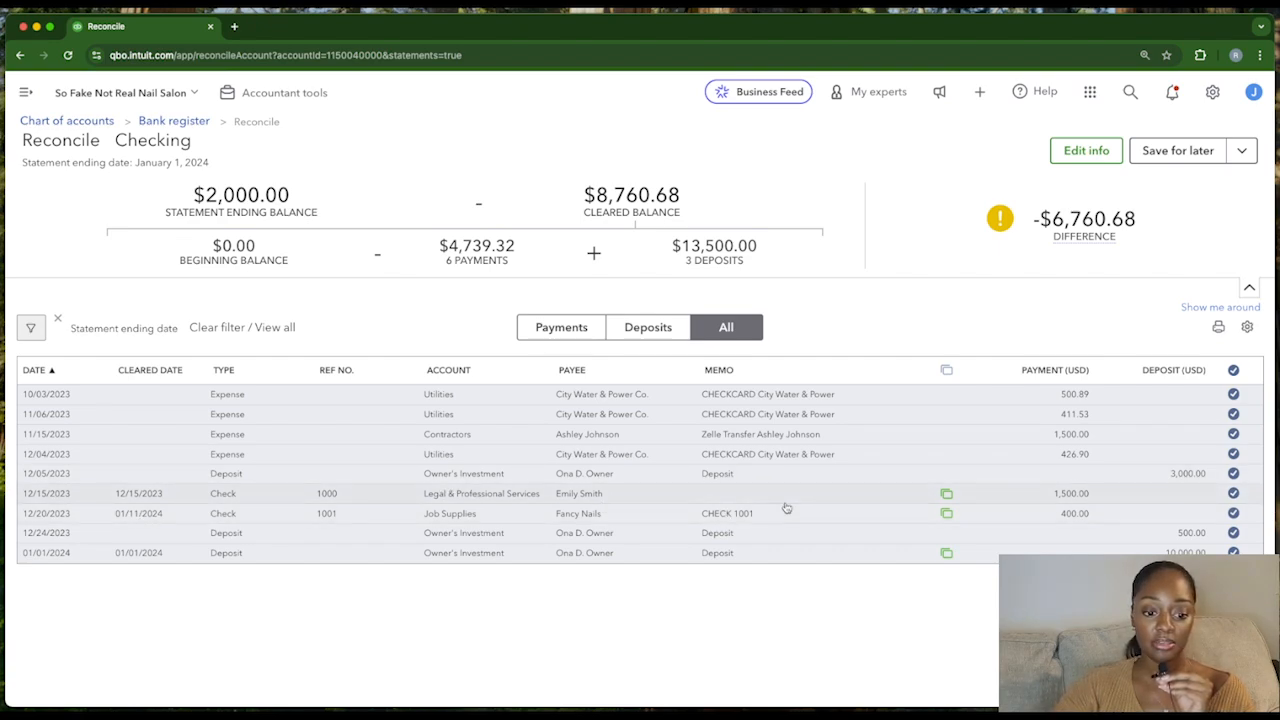
pyautogui.click(1234, 514)
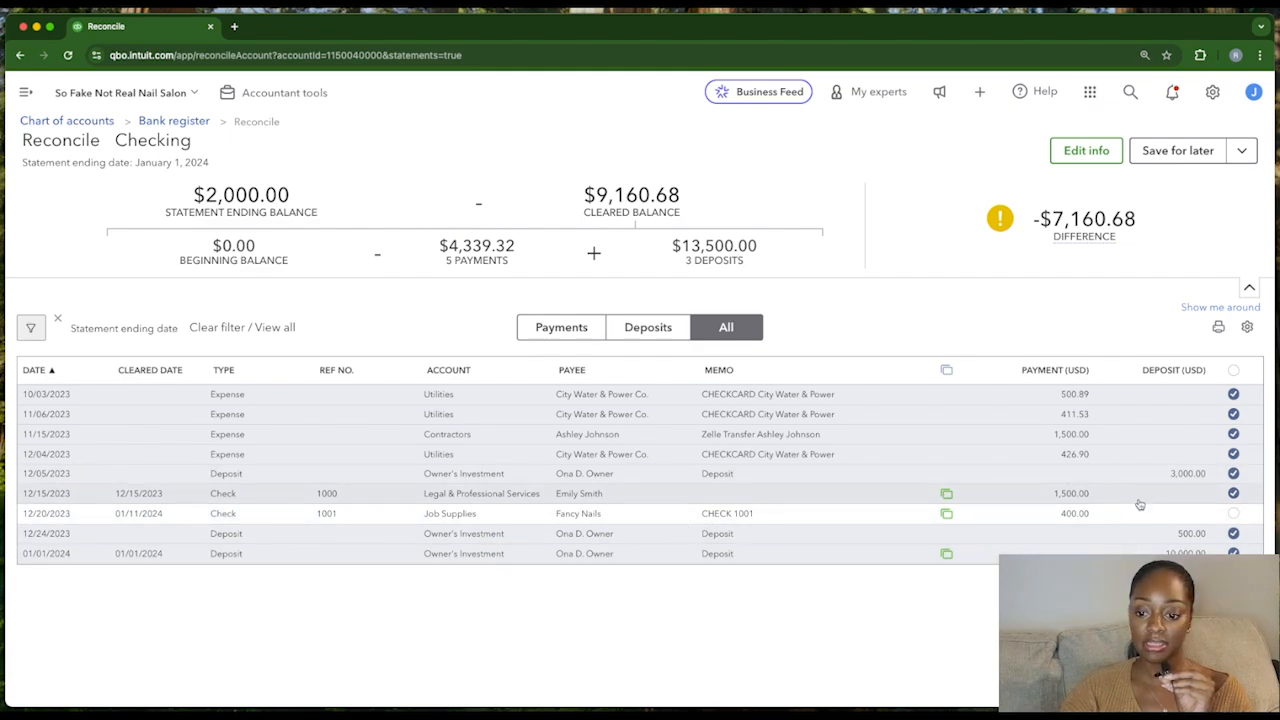
pyautogui.click(1233, 553)
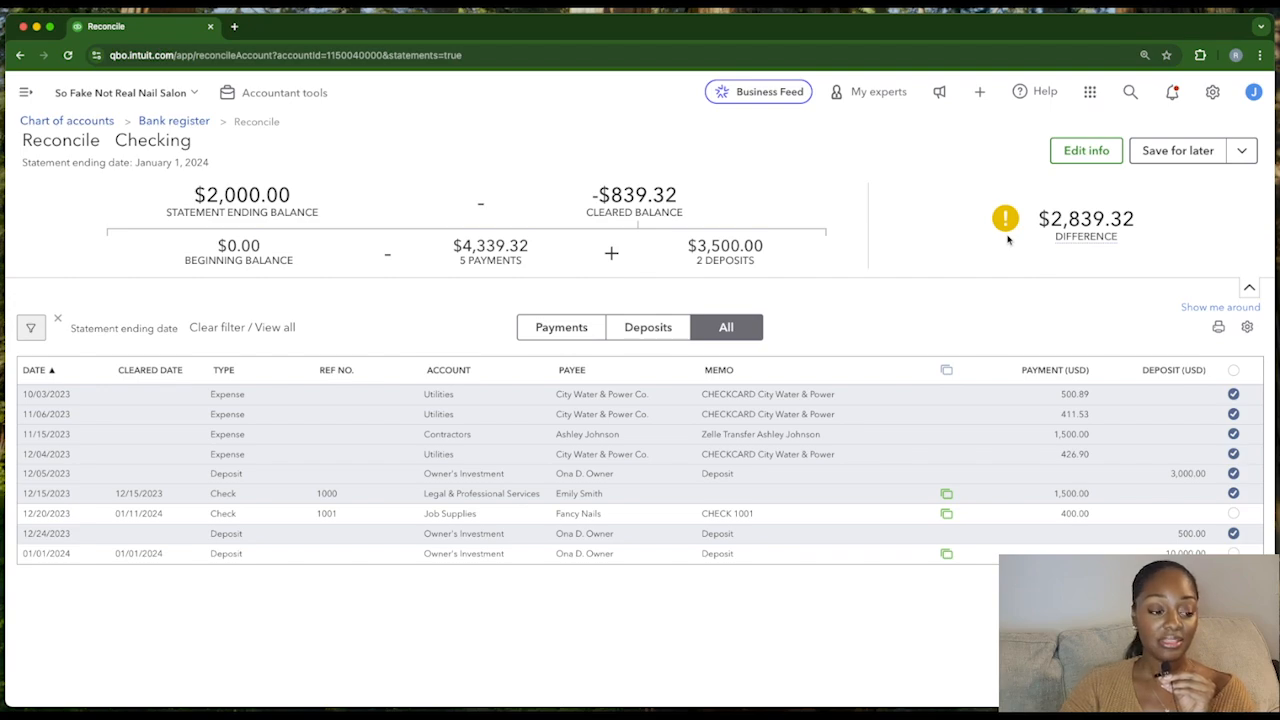
# - Copy the reconciliation's difference amount and start a new journal entry
pyautogui.moveTo(1080, 220)
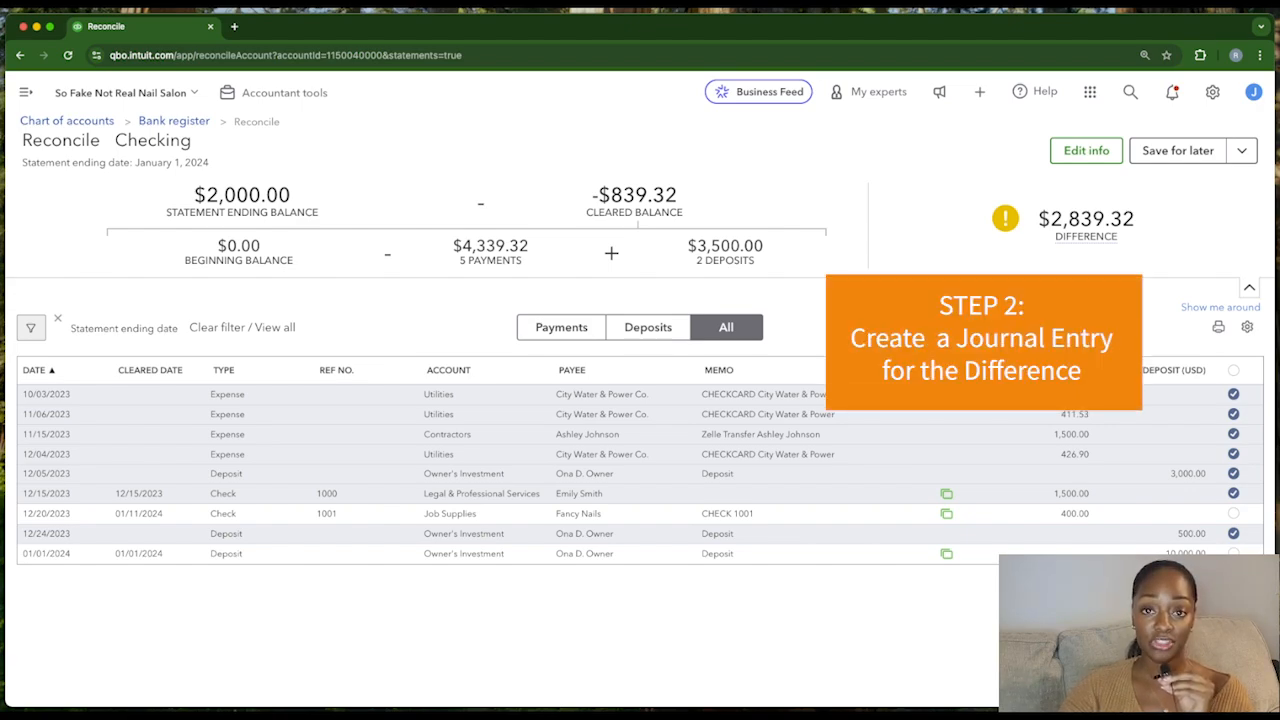
pyautogui.moveTo(1034, 210)
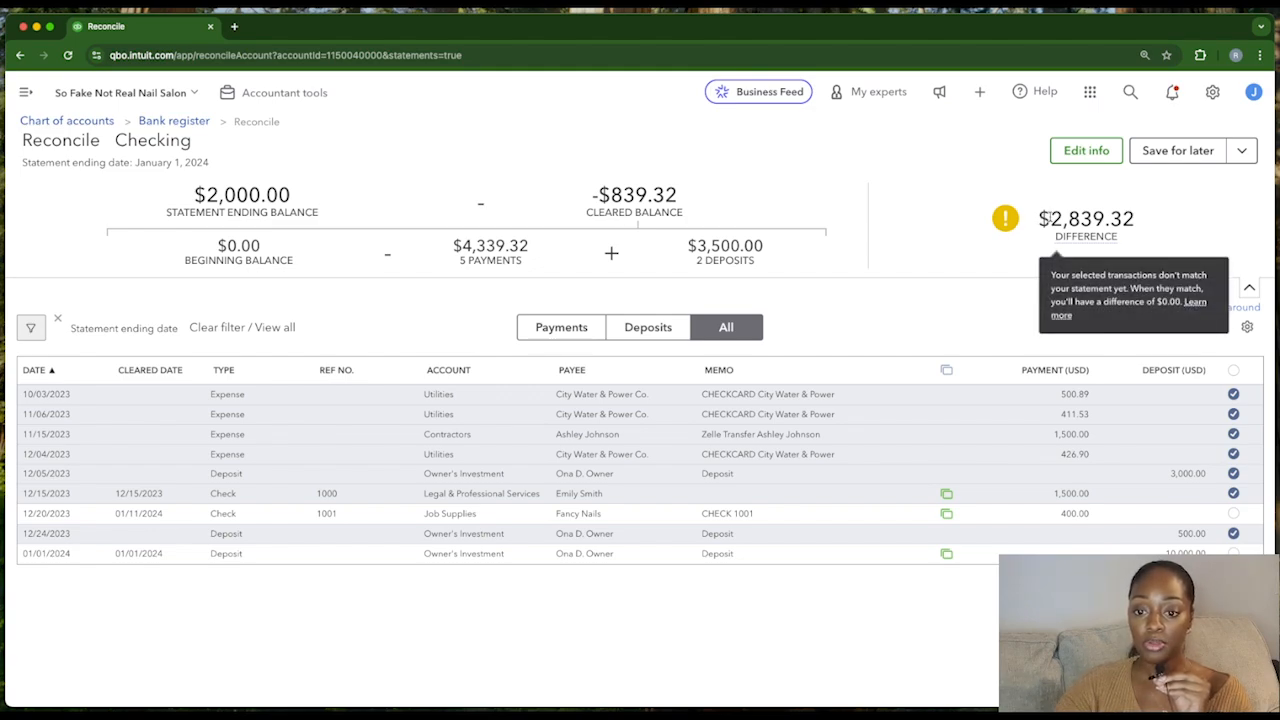
pyautogui.moveTo(1046, 218); pyautogui.dragTo(1129, 210)
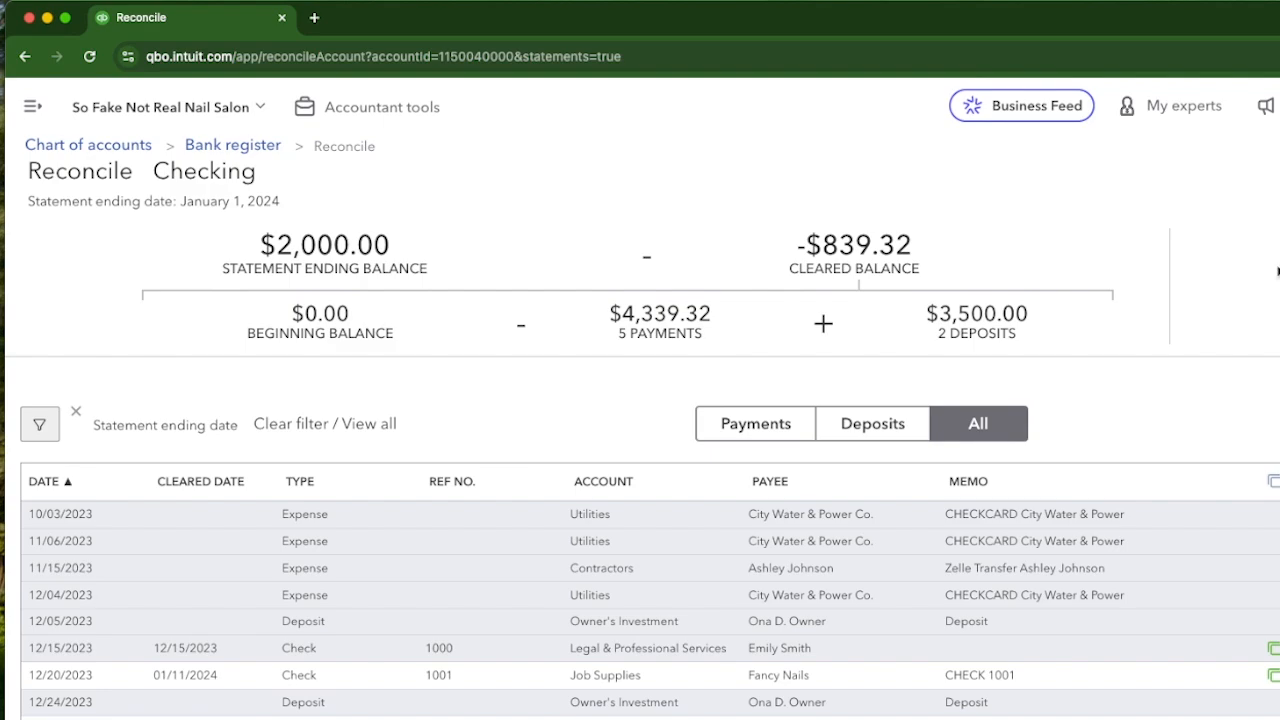
pyautogui.click(36, 108)
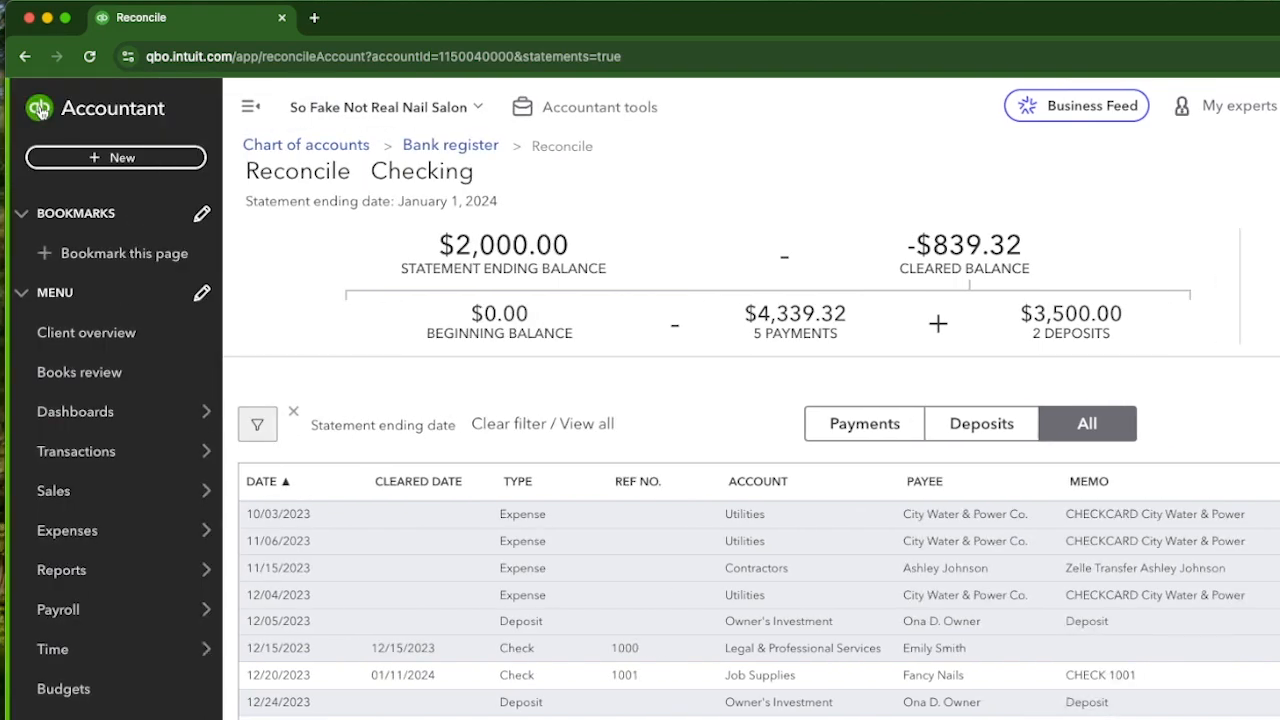
pyautogui.click(122, 158)
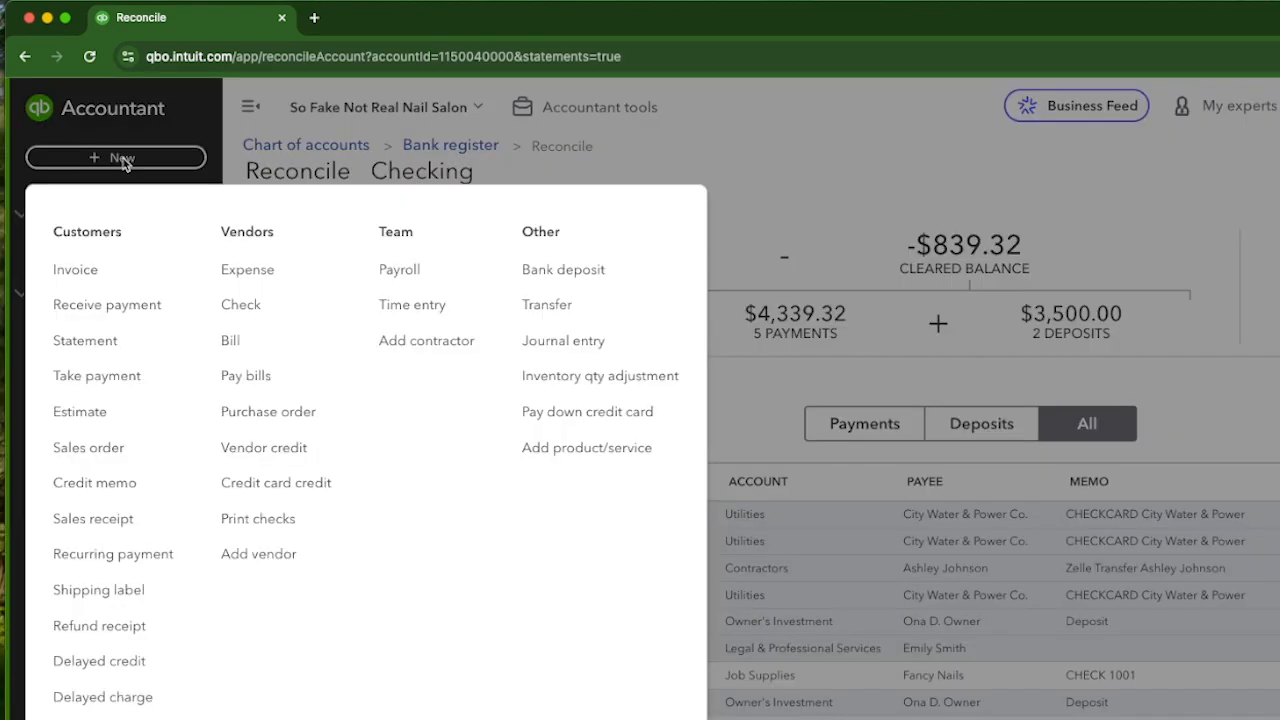
pyautogui.click(569, 343)
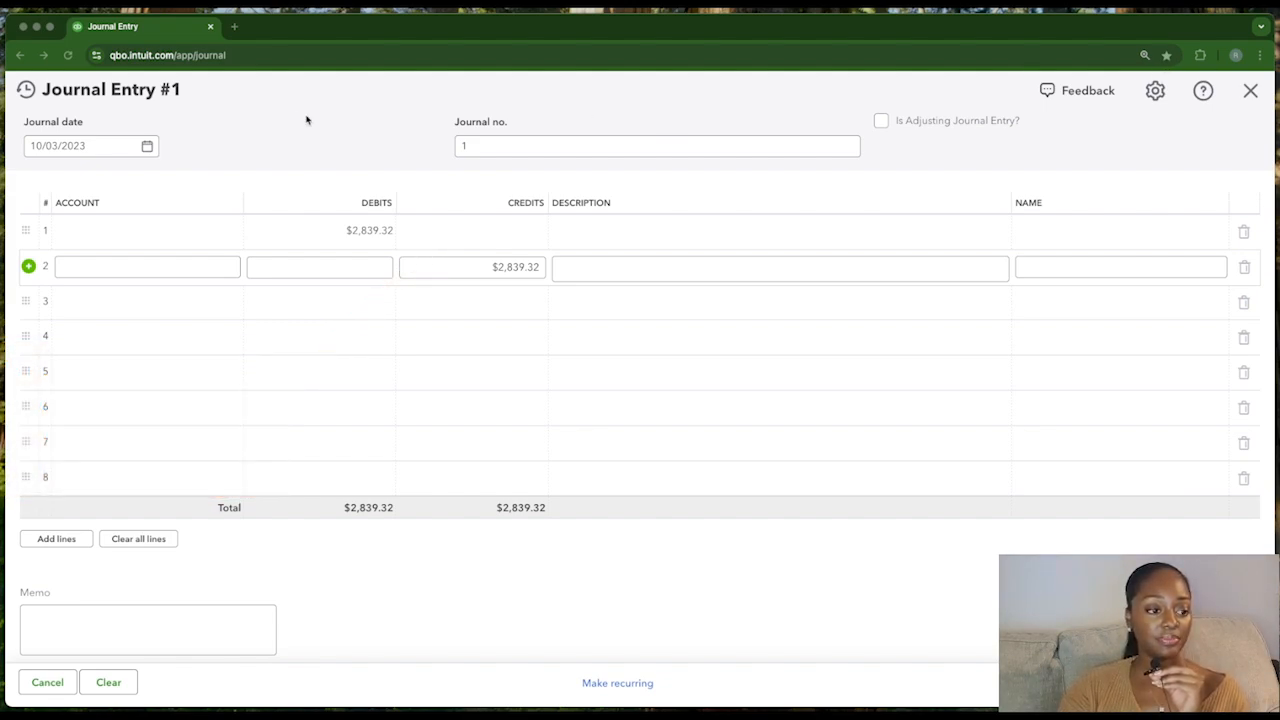
# - Set the journal entry's date to 01/01/2024
pyautogui.click(117, 148)
pyautogui.click(114, 146)
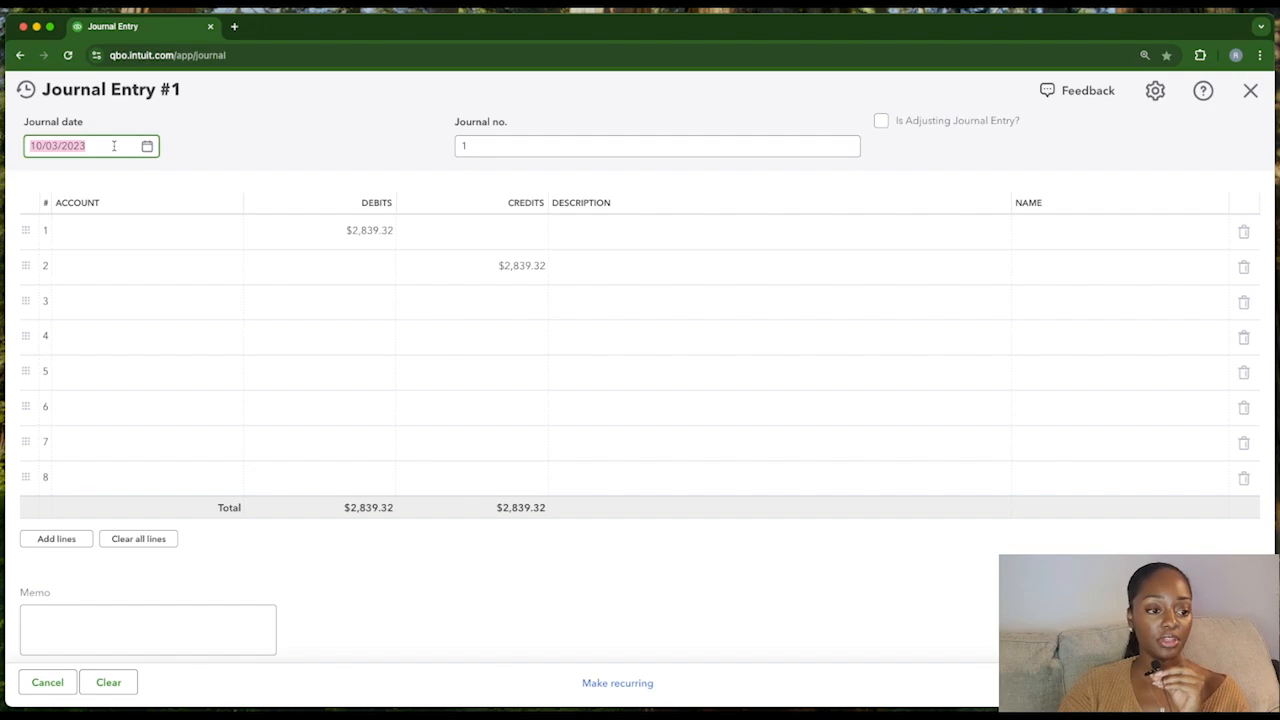
pyautogui.write('1/1/2')
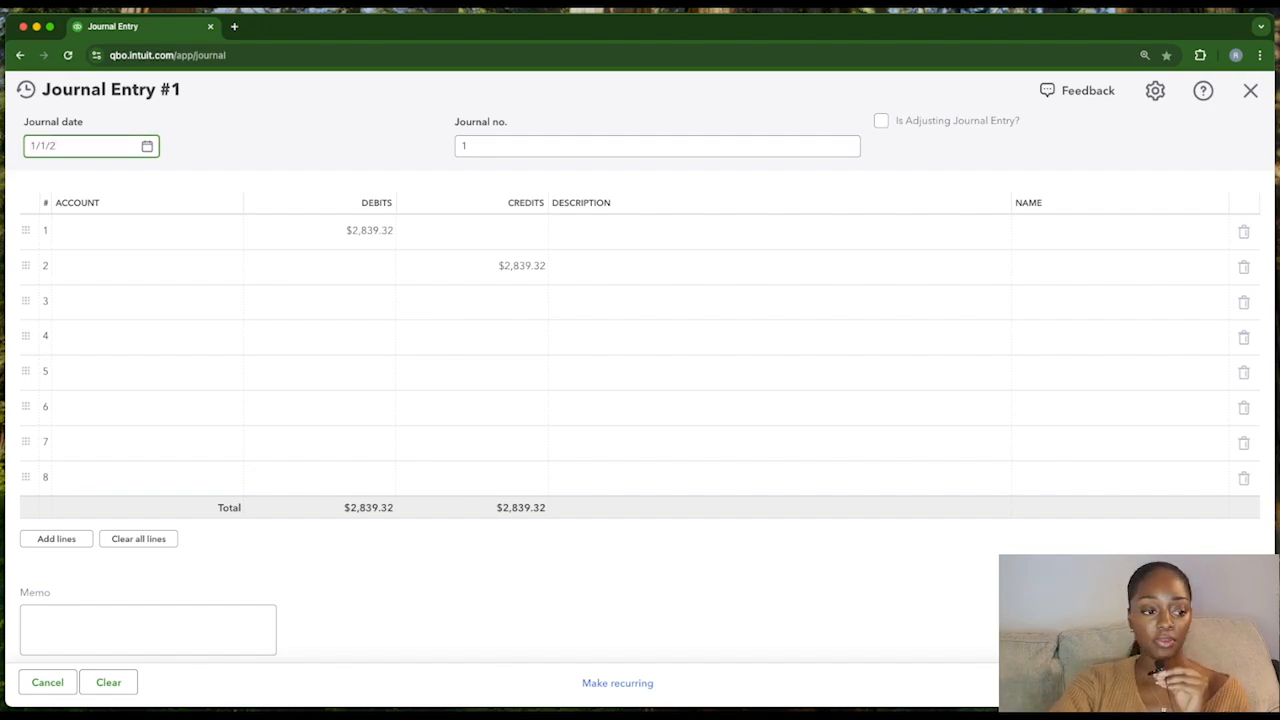
pyautogui.write('4')
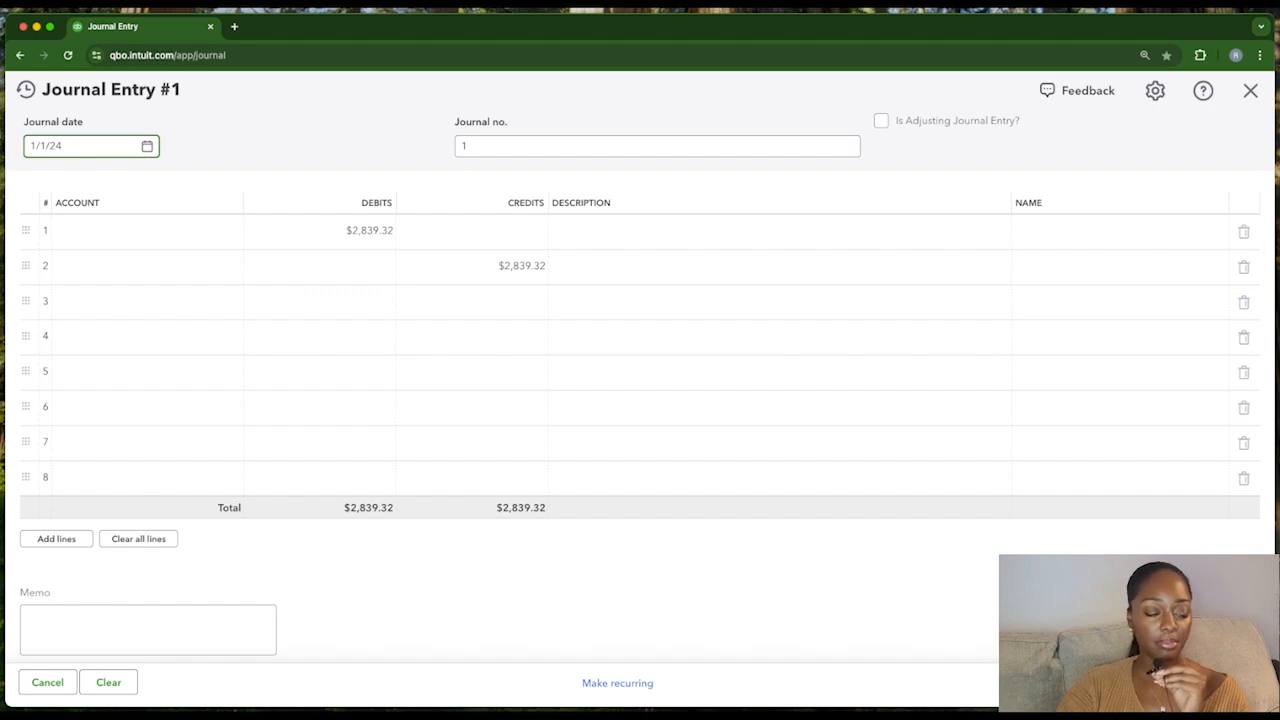
# - Assign the Checking account to the debit line and Opening Balance Equity to the credit line
pyautogui.click(160, 231)
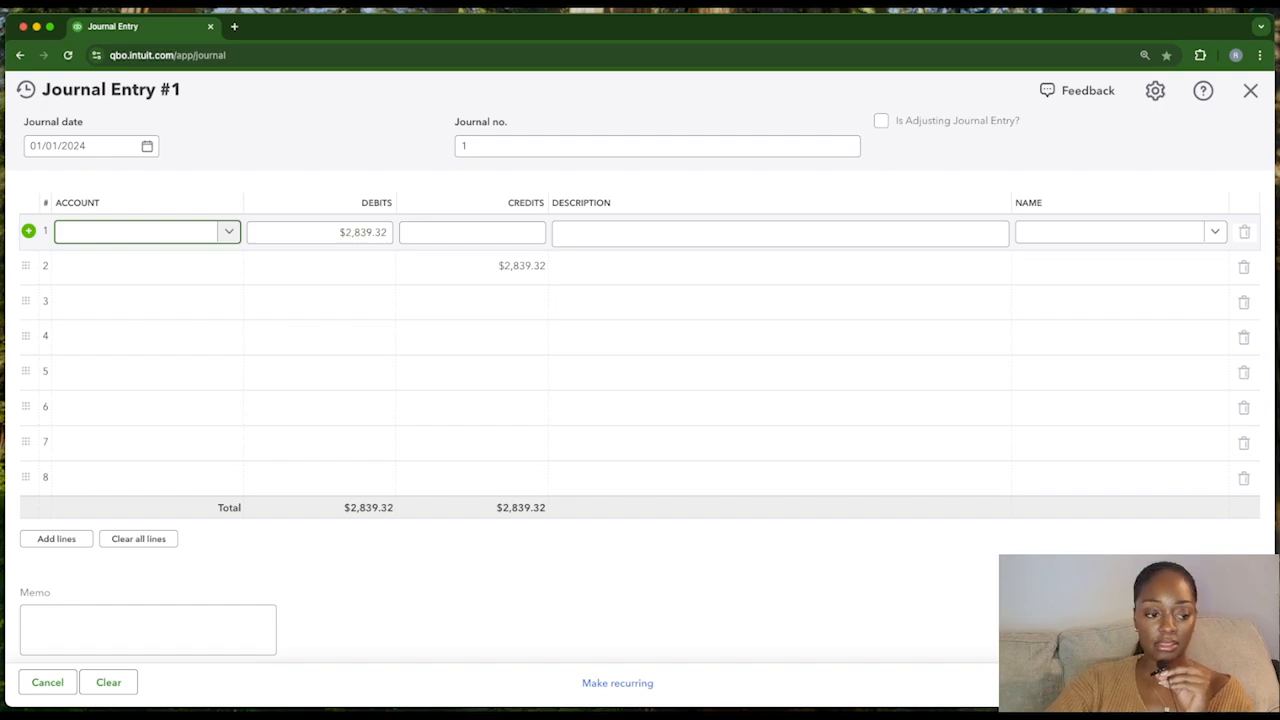
pyautogui.write('che')
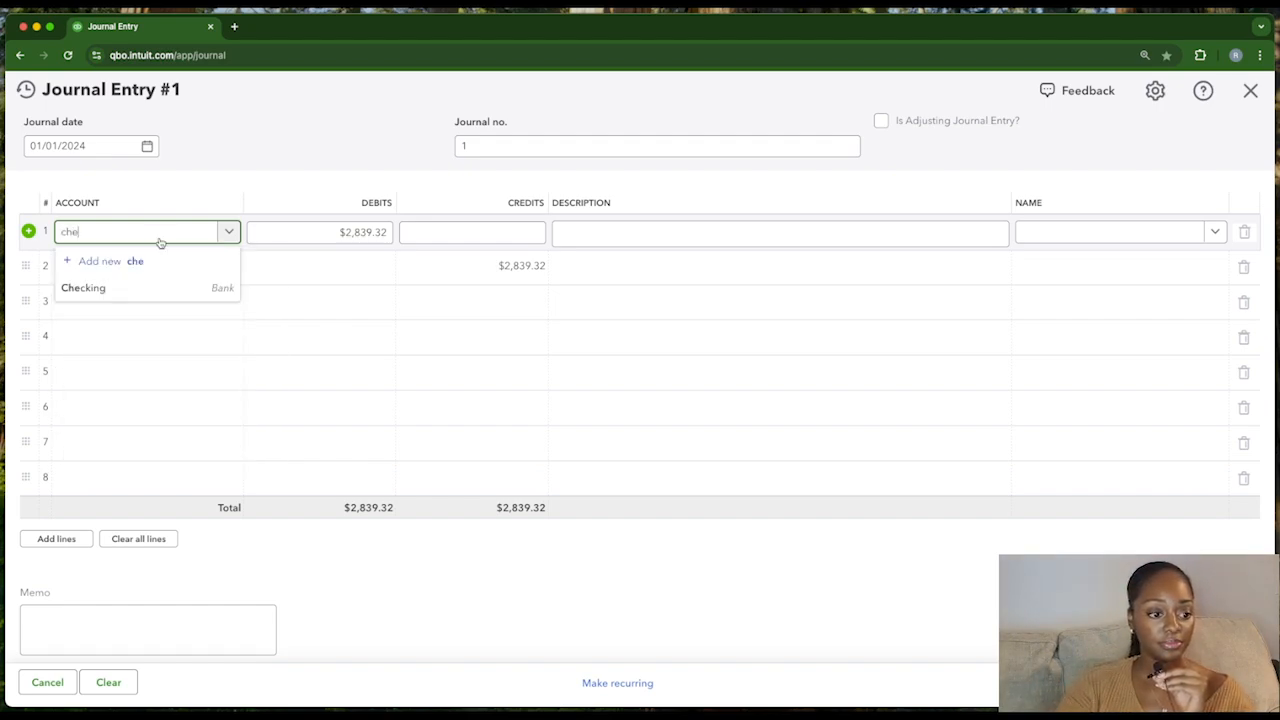
pyautogui.click(178, 288)
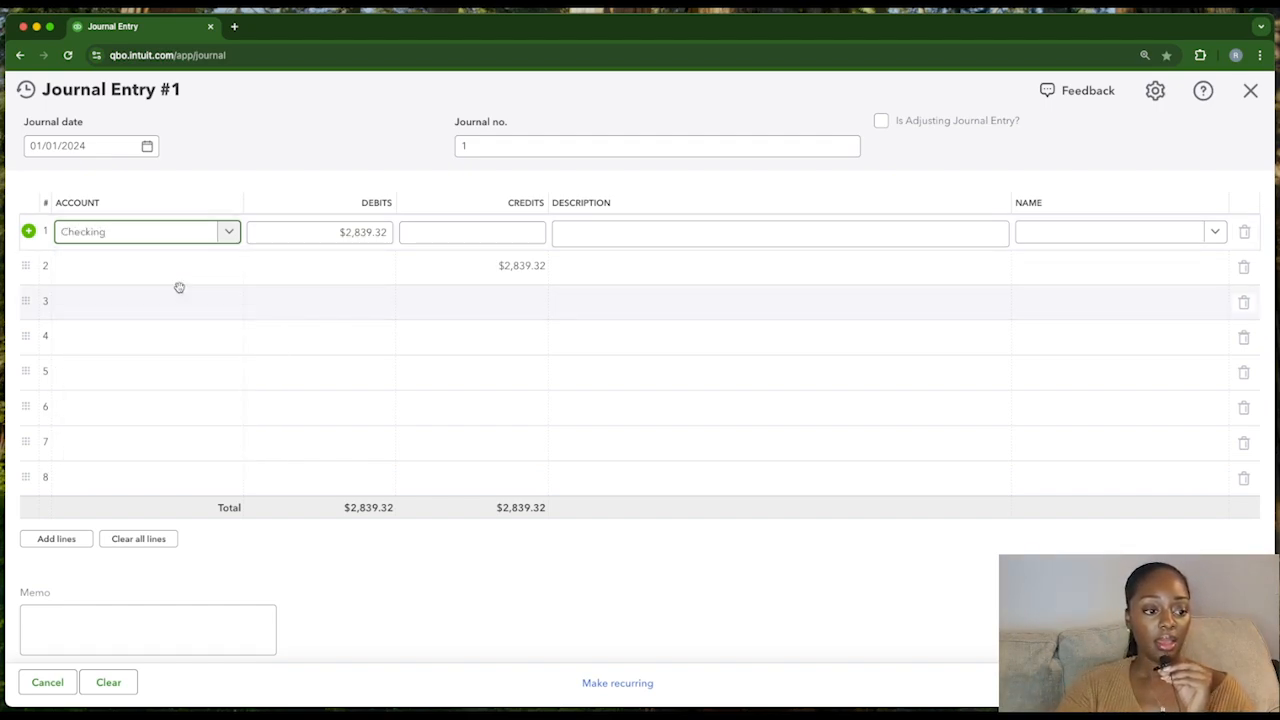
pyautogui.click(150, 270)
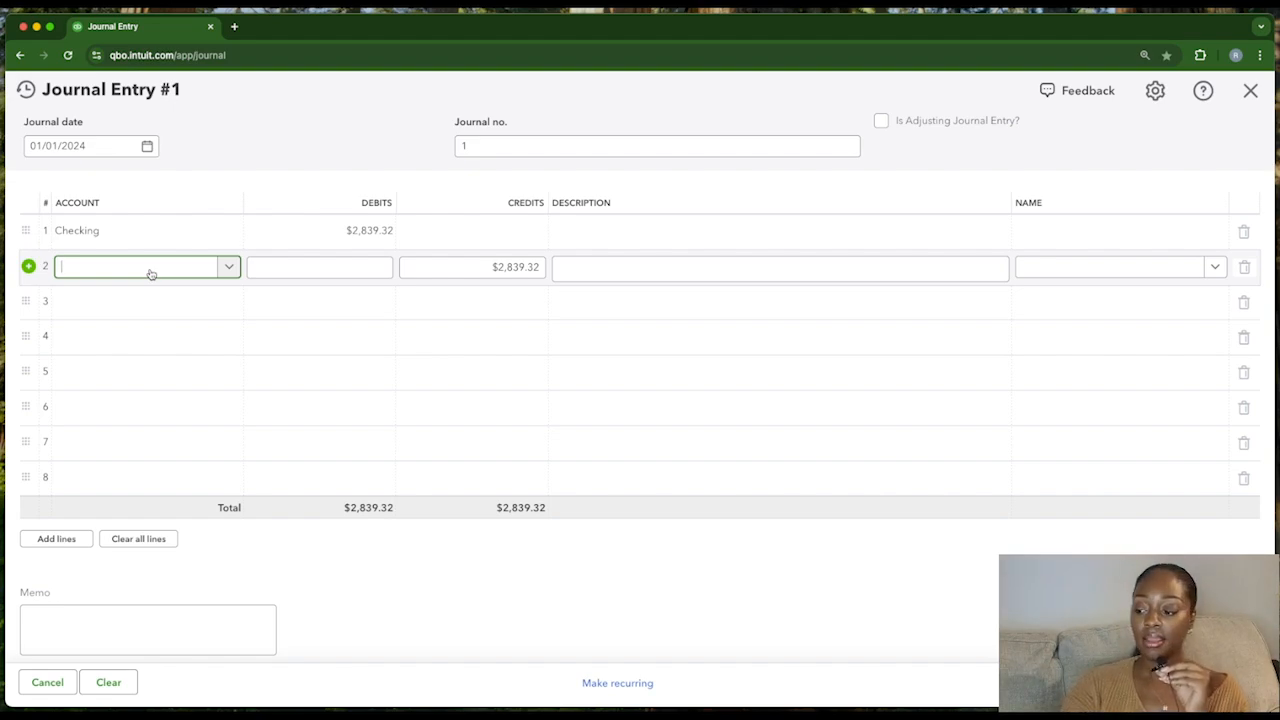
pyautogui.write('open')
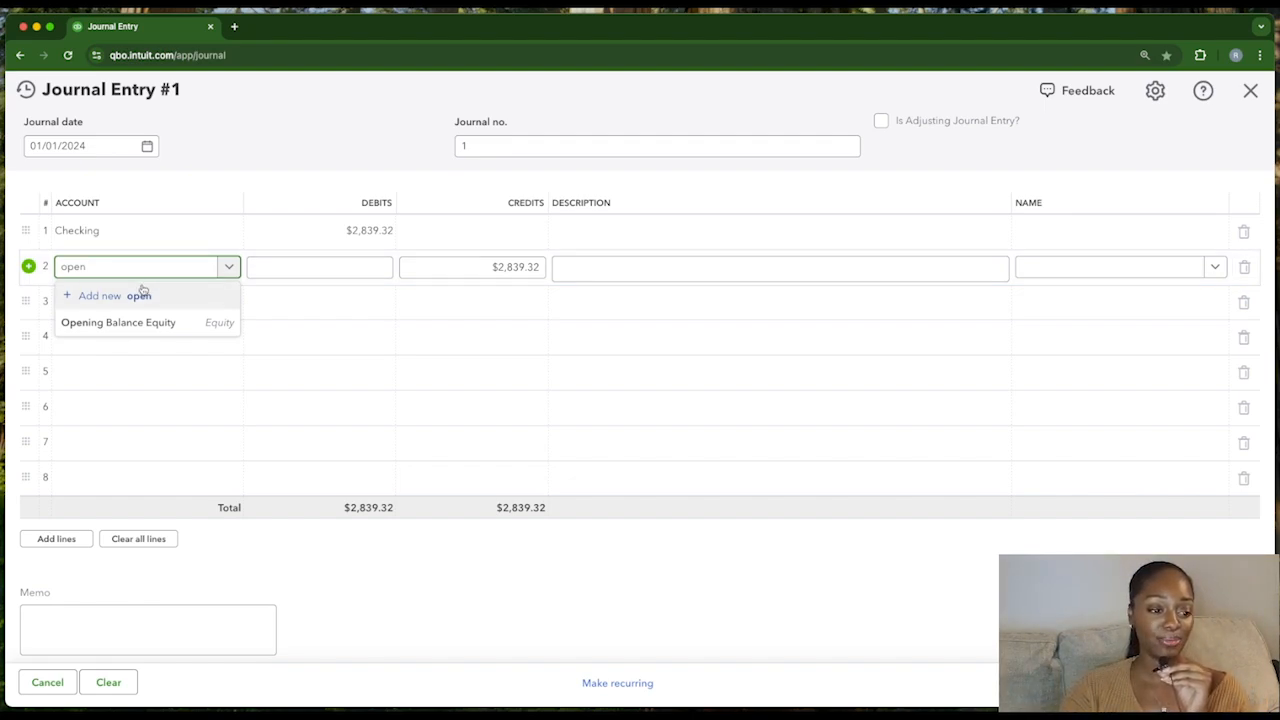
# - Enter the description "To establish balance of checking acct as of 1/1/24" on the Checking line
pyautogui.click(621, 232)
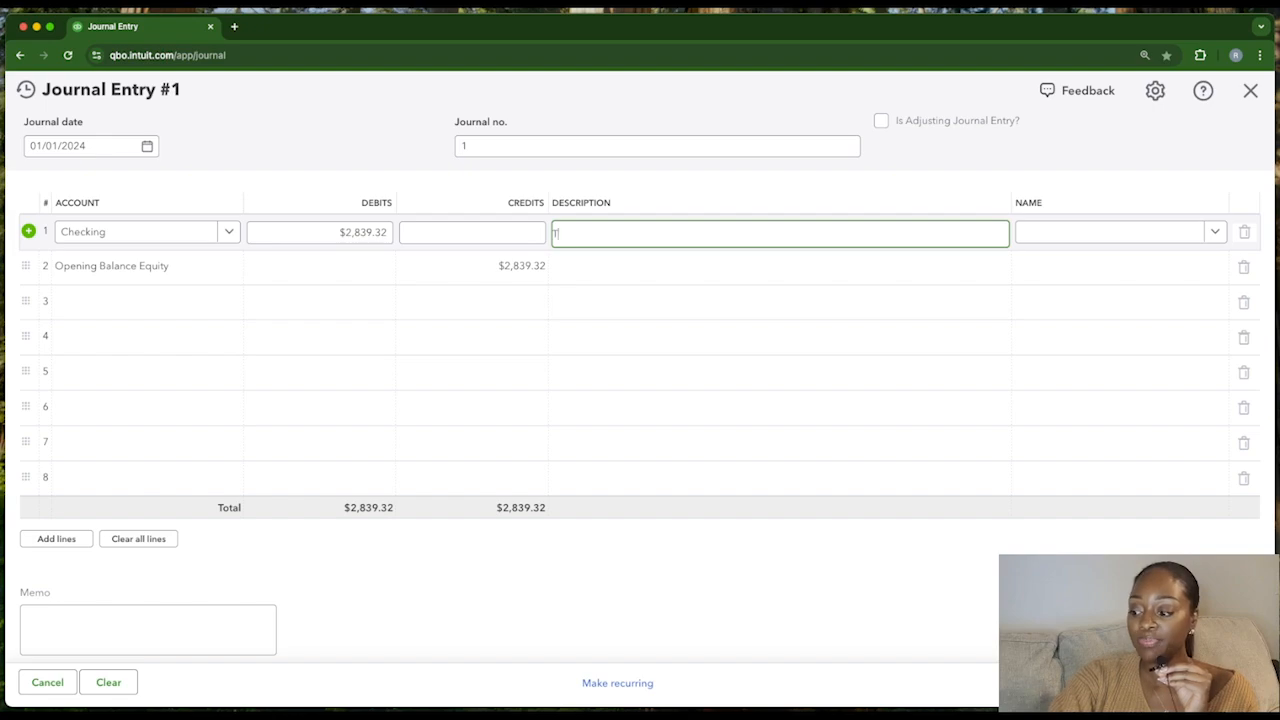
pyautogui.write('To esta')
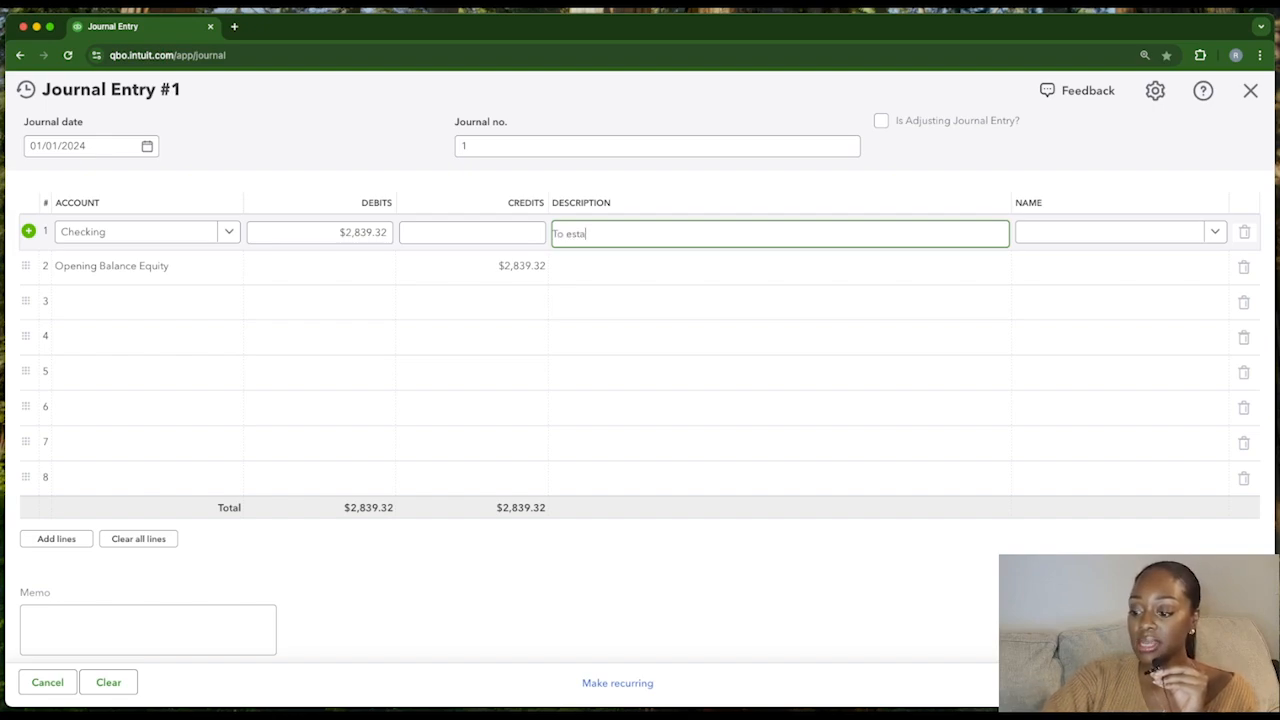
pyautogui.write('blish')
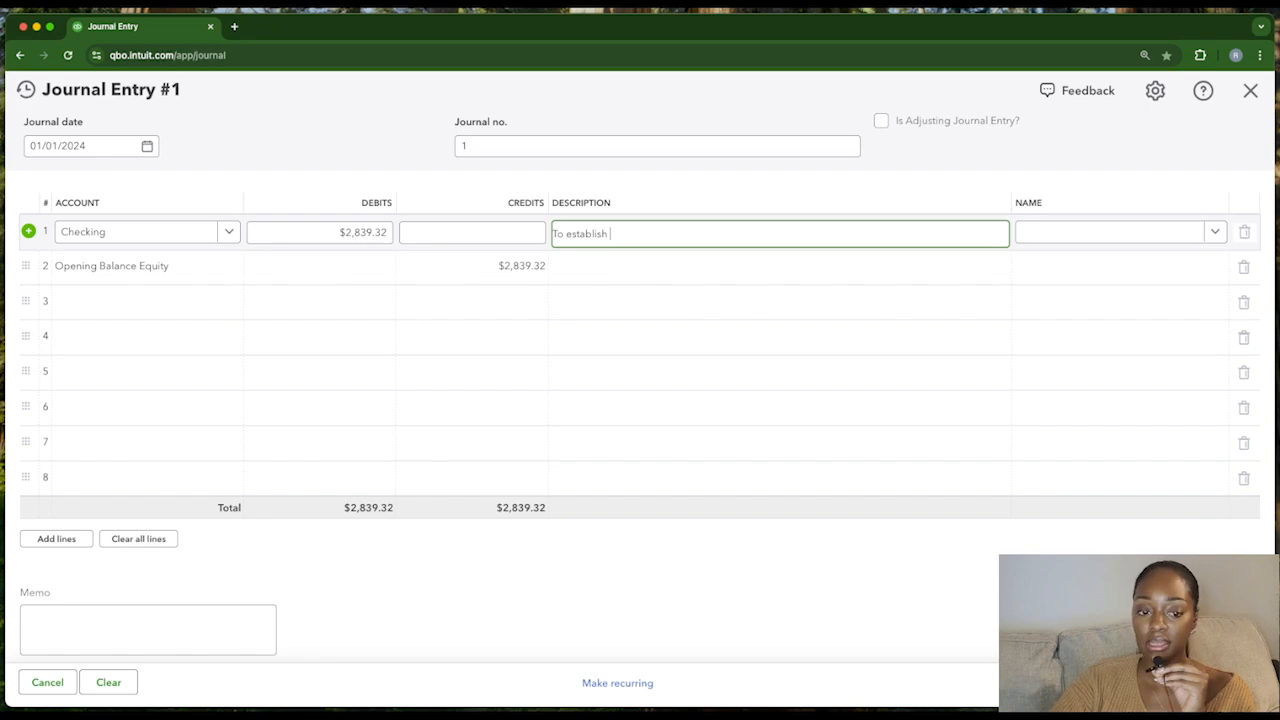
pyautogui.write(' bal')
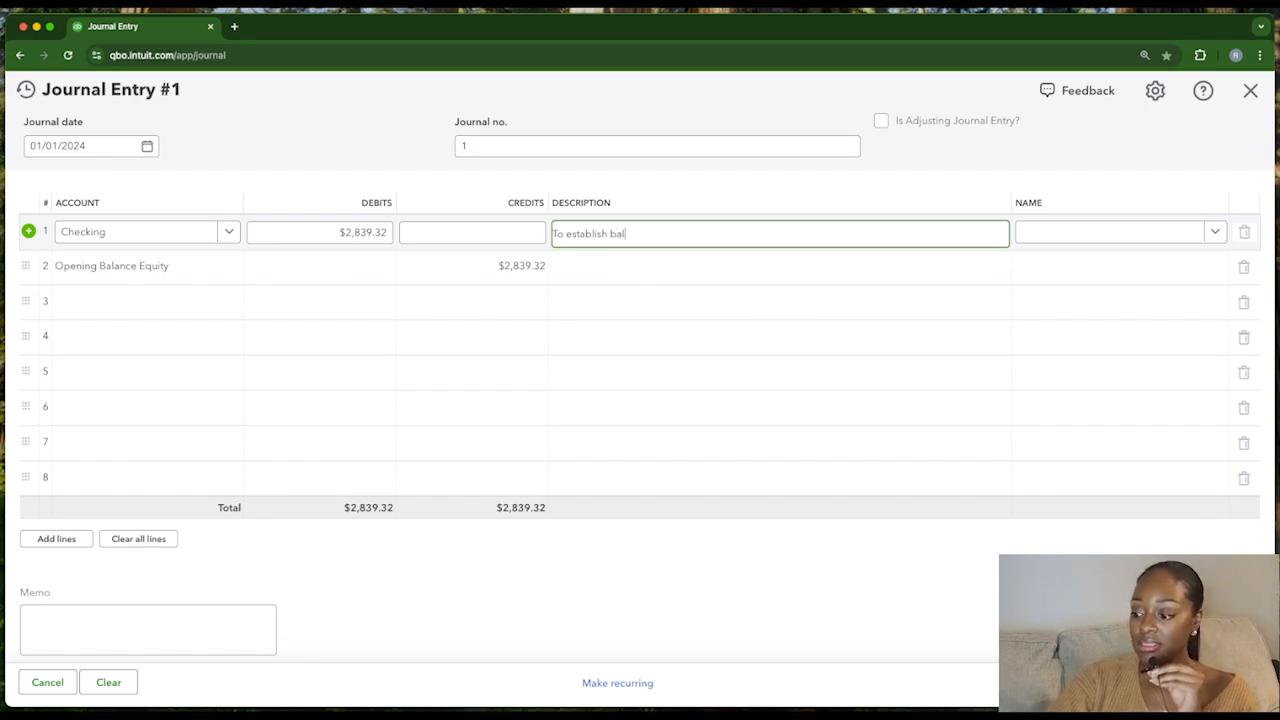
pyautogui.write('ance o')
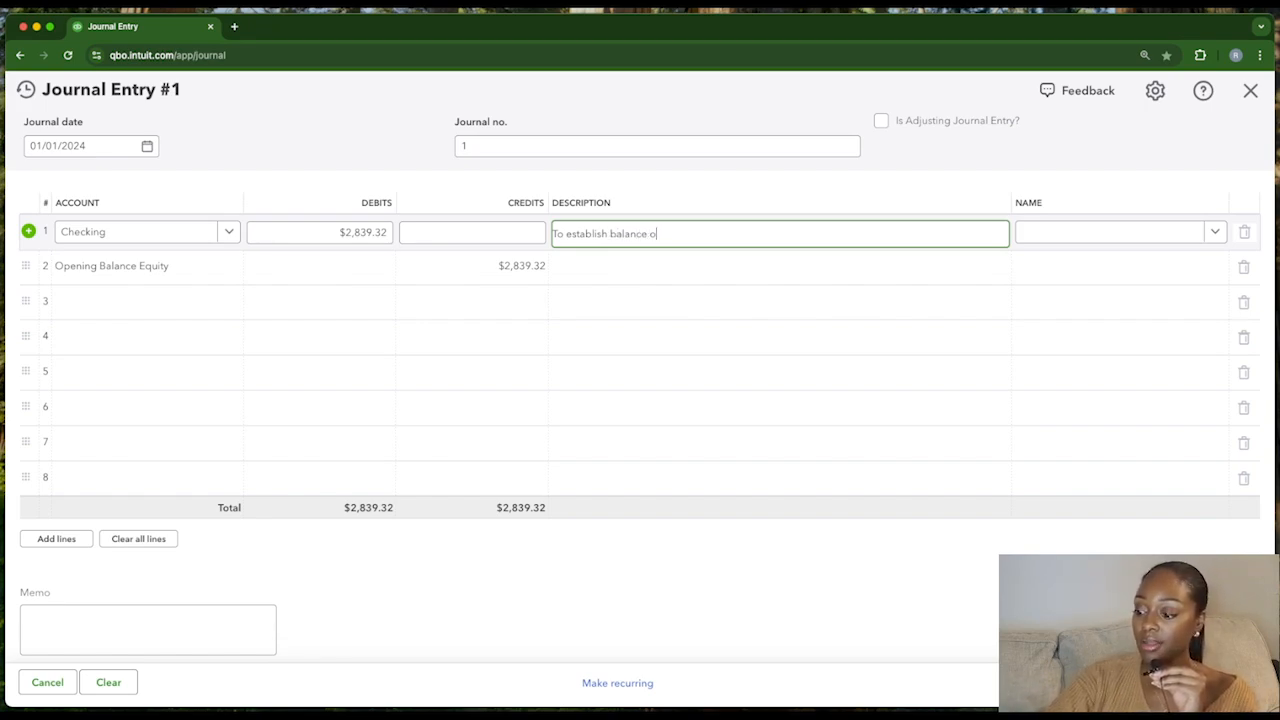
pyautogui.write('f checki')
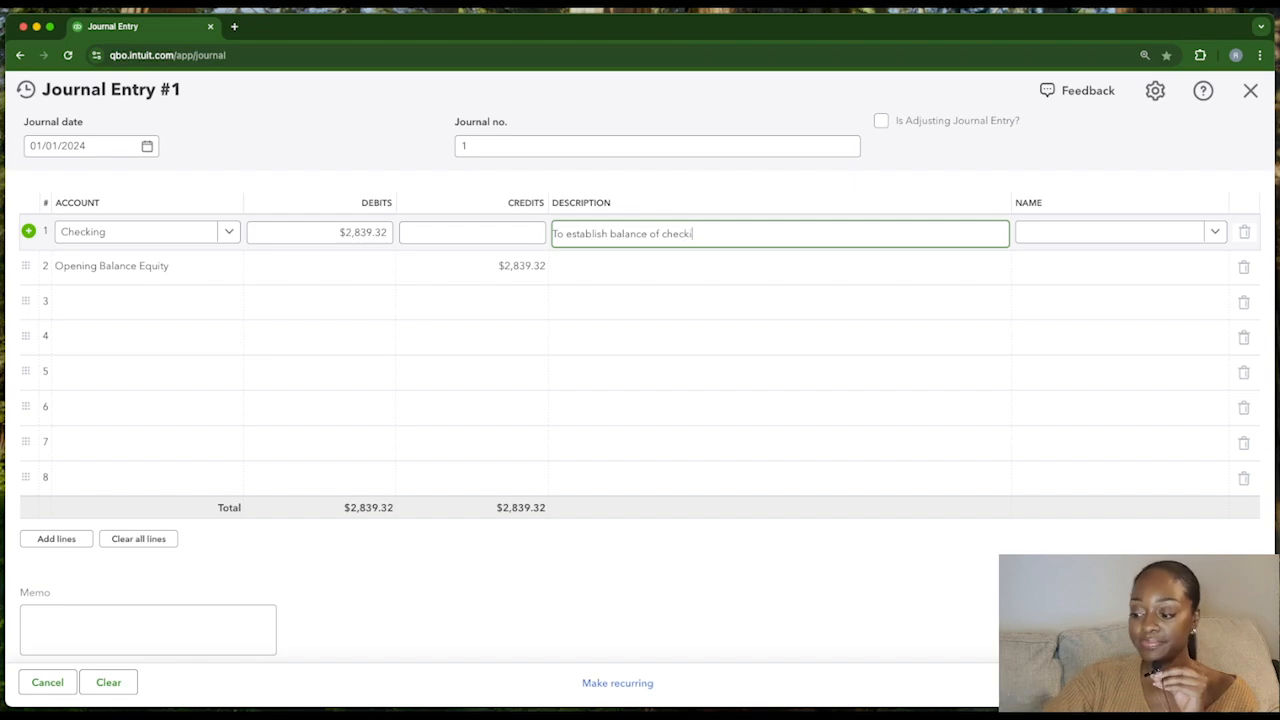
pyautogui.write('ng acct a')
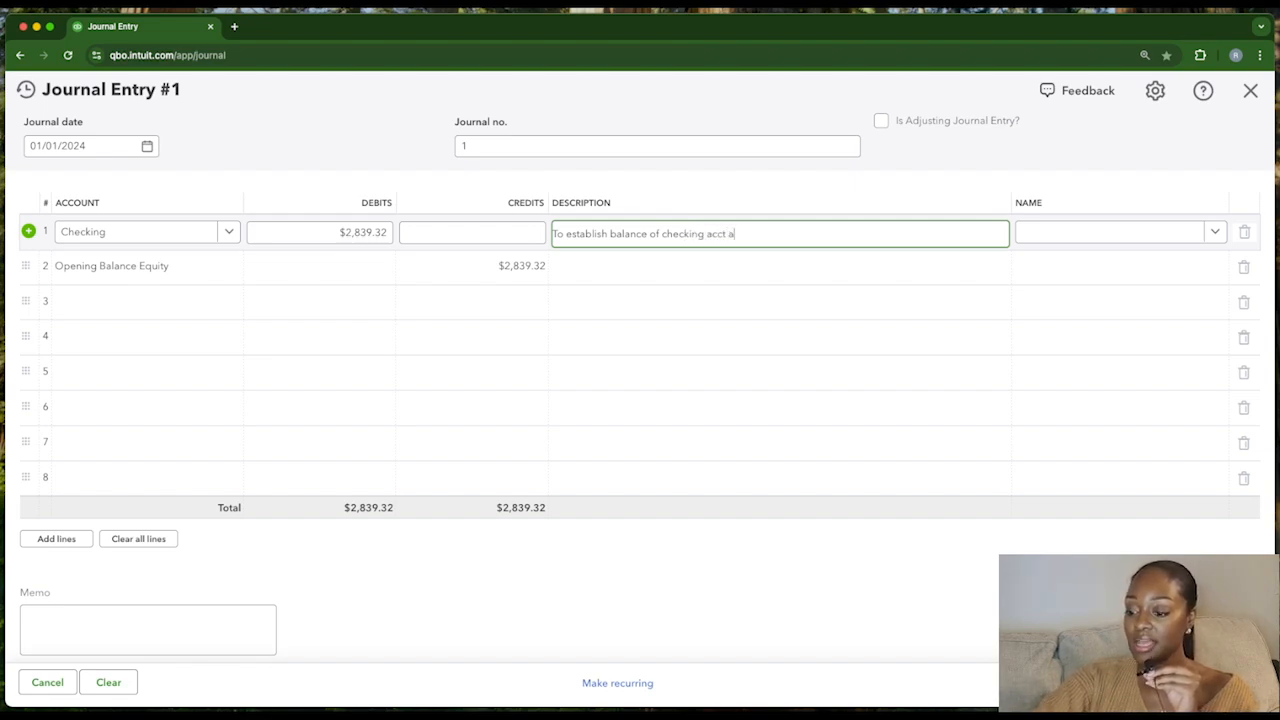
pyautogui.write('s of 1')
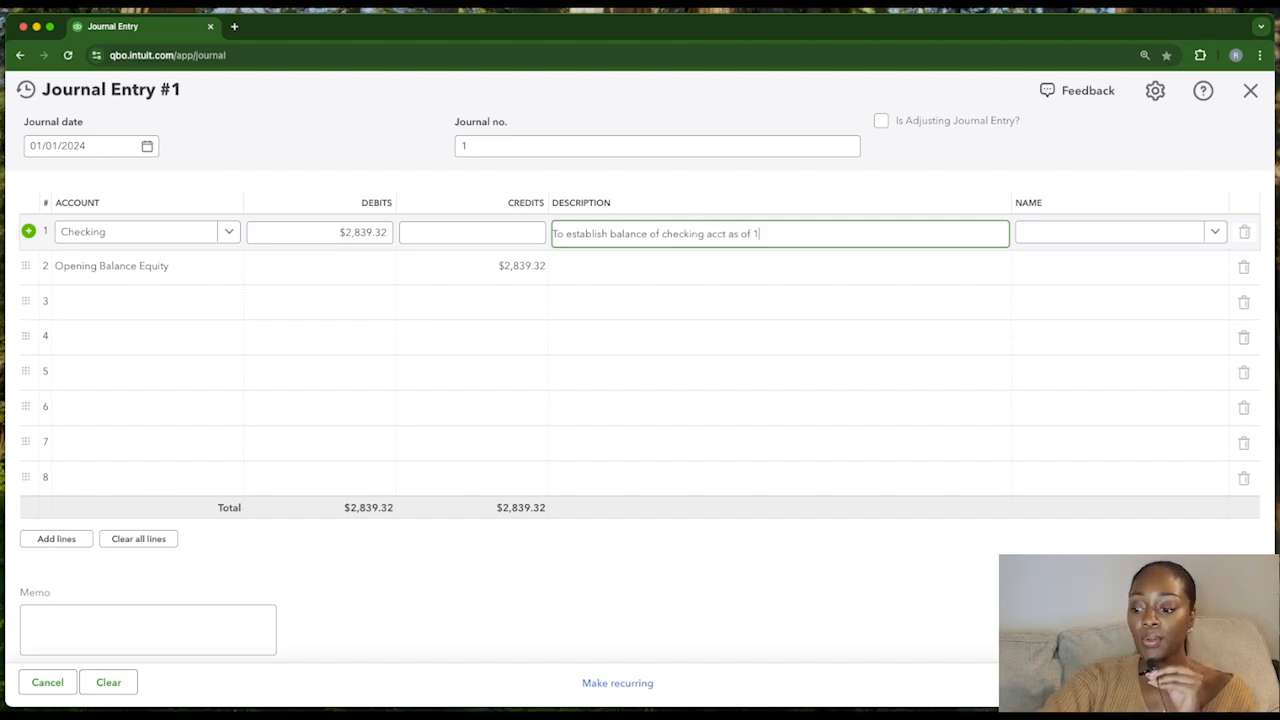
pyautogui.write('/1/')
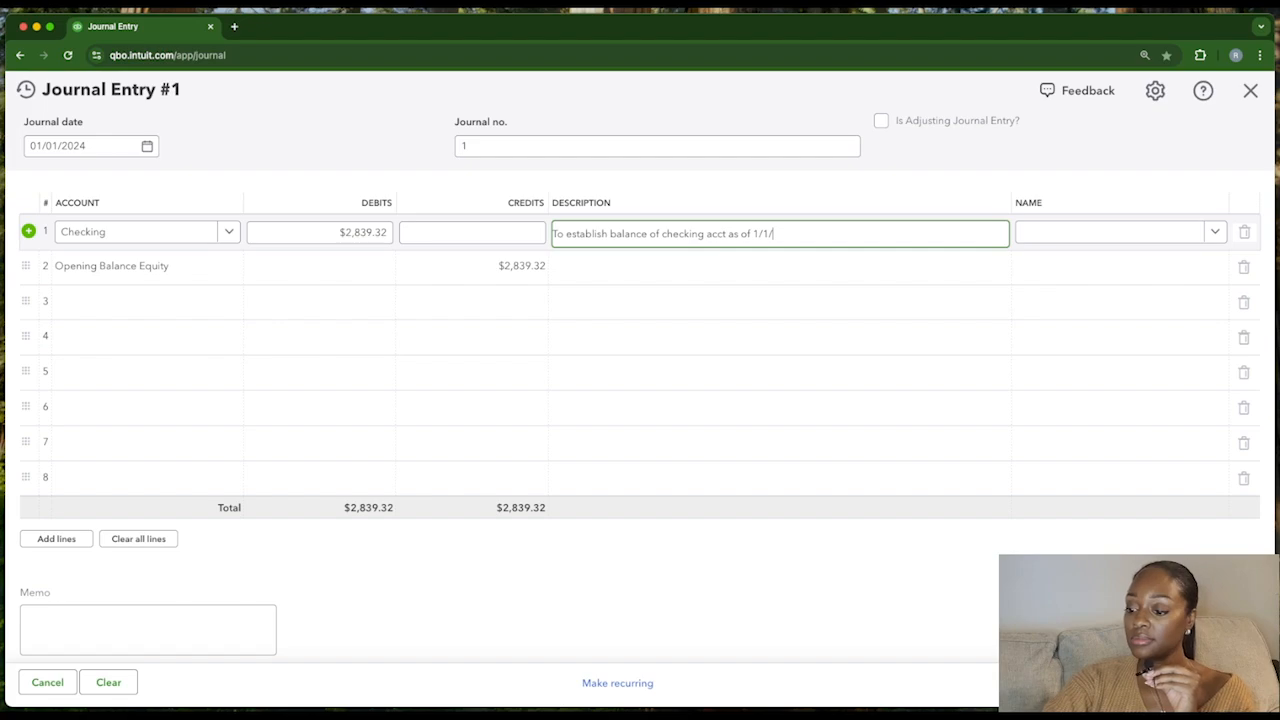
pyautogui.write('24')
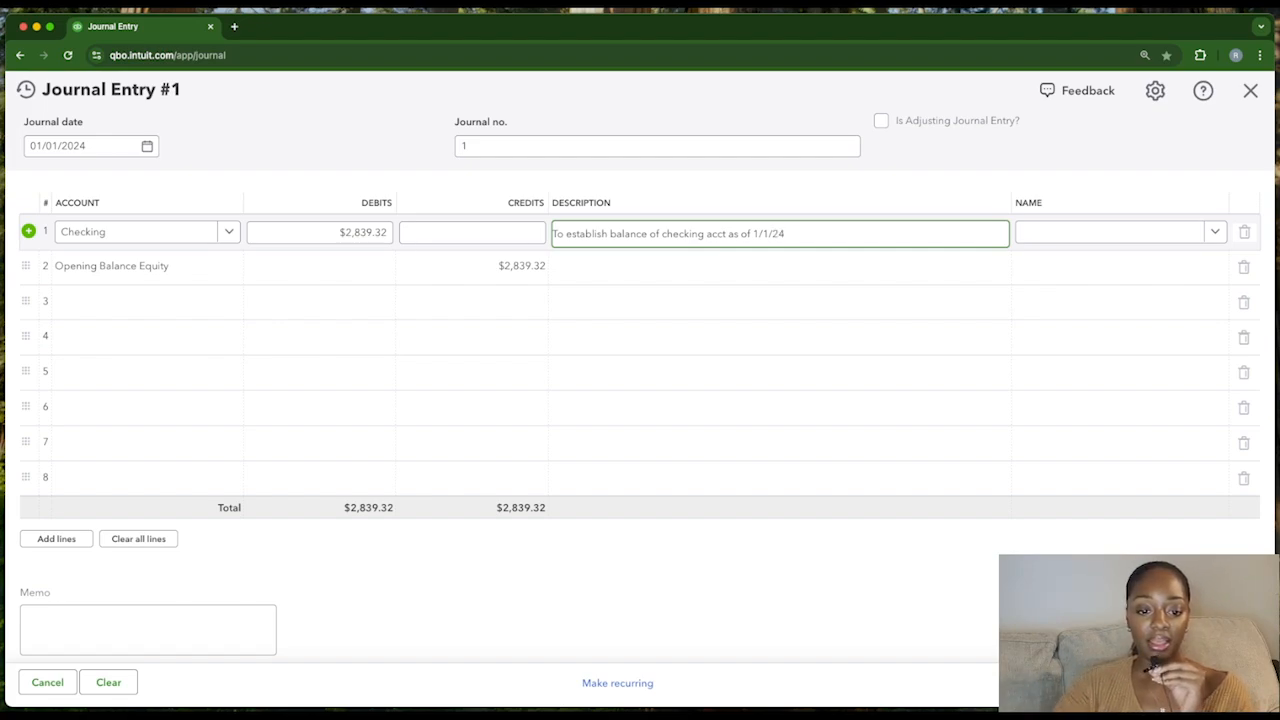
# - Copy the Checking line's description to the Opening Balance Equity line and the memo
pyautogui.tripleClick(747, 232)
pyautogui.press('super+c')
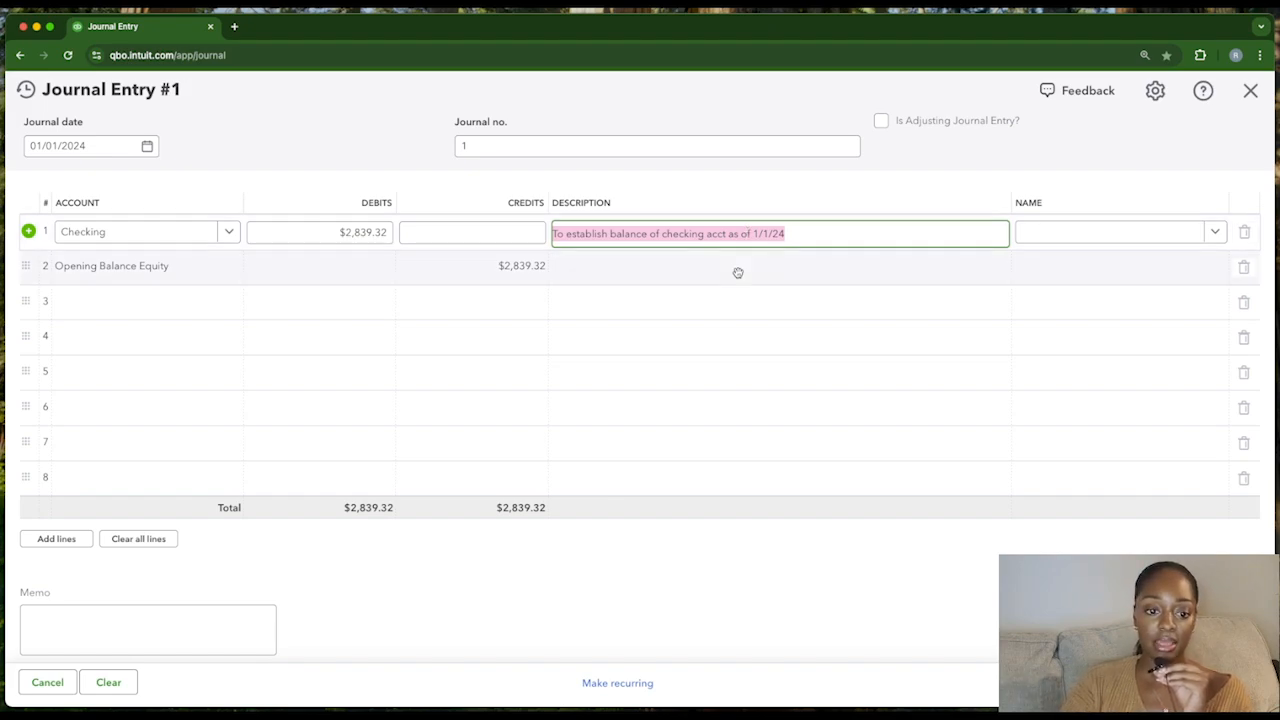
pyautogui.click(725, 270)
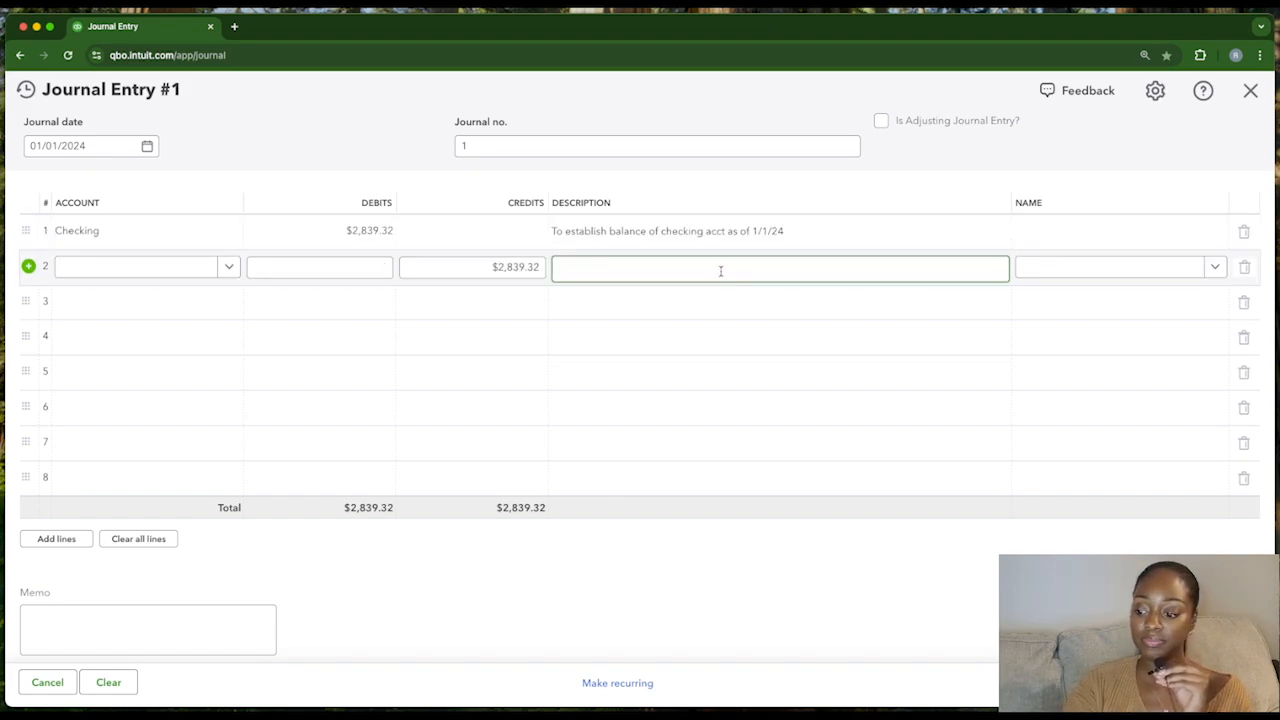
pyautogui.press('super+v')
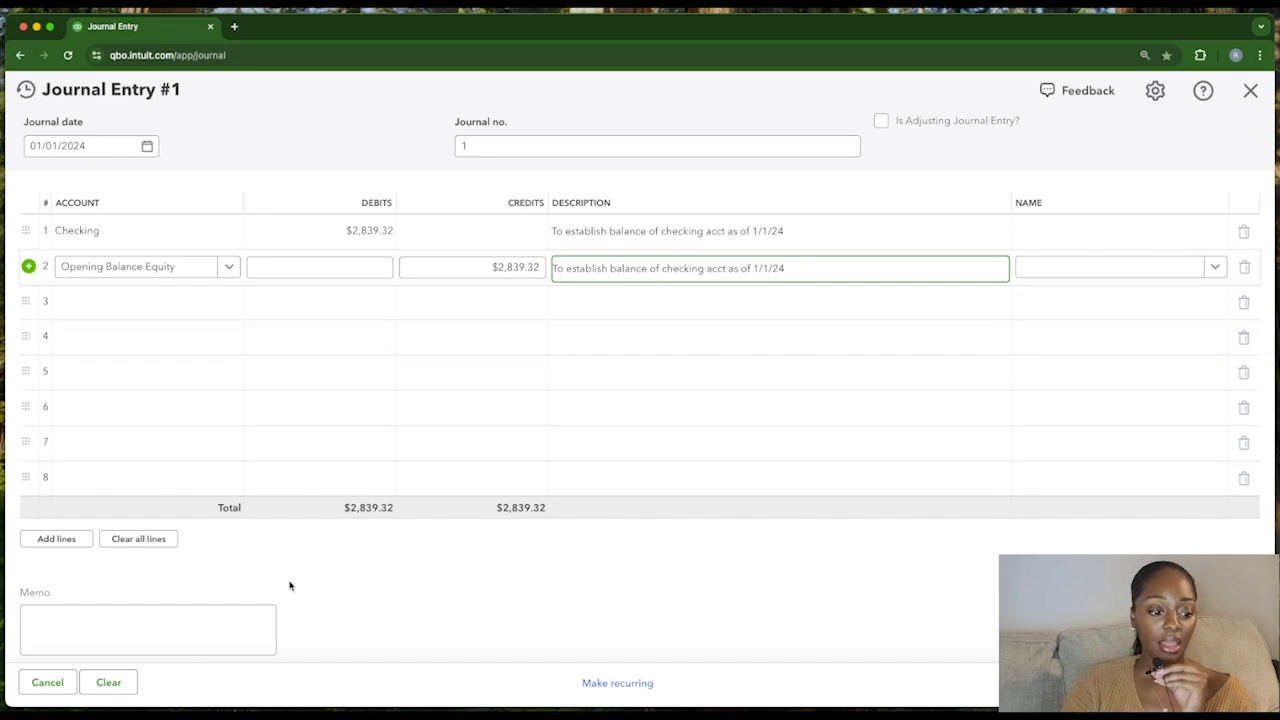
pyautogui.click(213, 623)
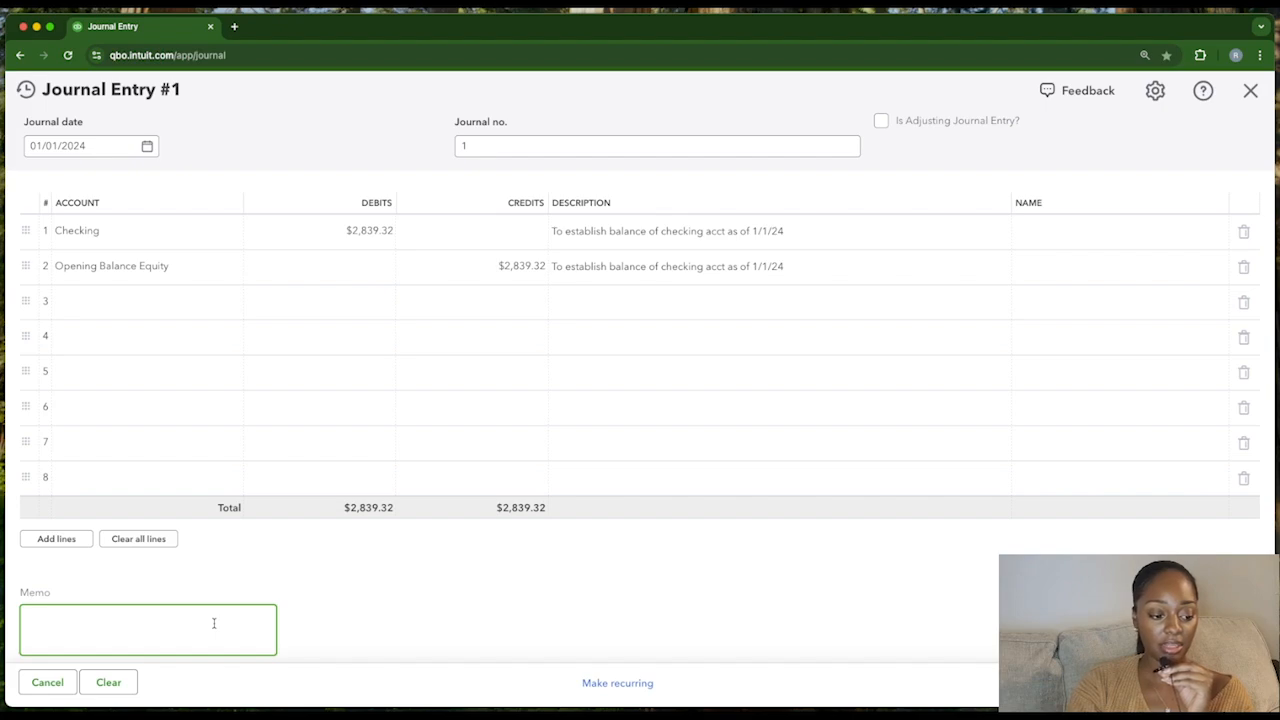
pyautogui.press('super+v')
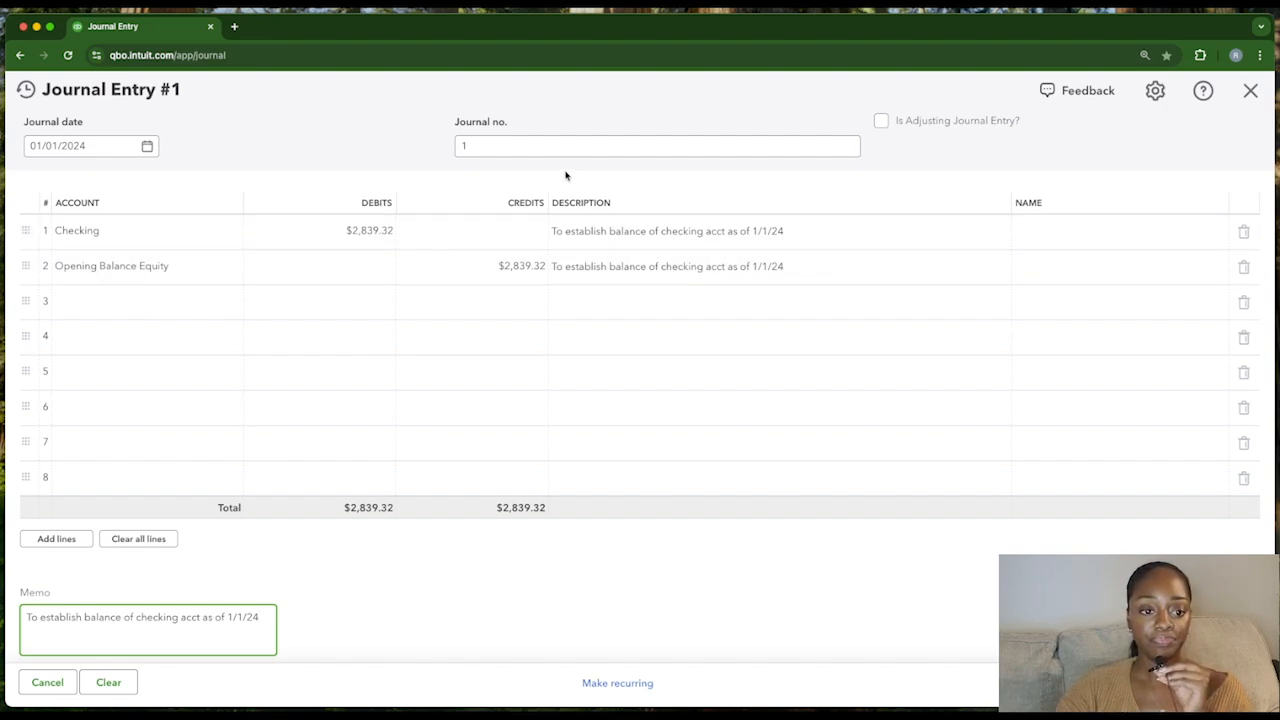
# - Set the journal number to "2024-01 Checking Adju"
pyautogui.click(477, 147)
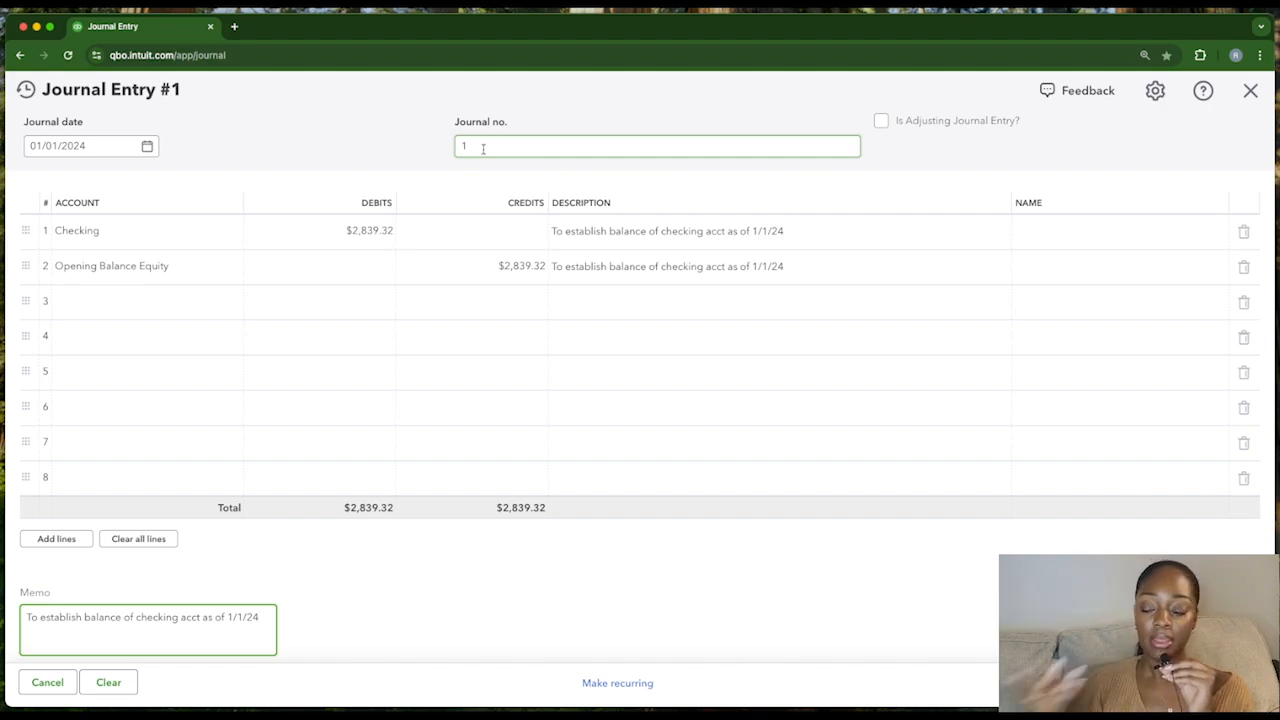
pyautogui.click(483, 148)
pyautogui.write('2')
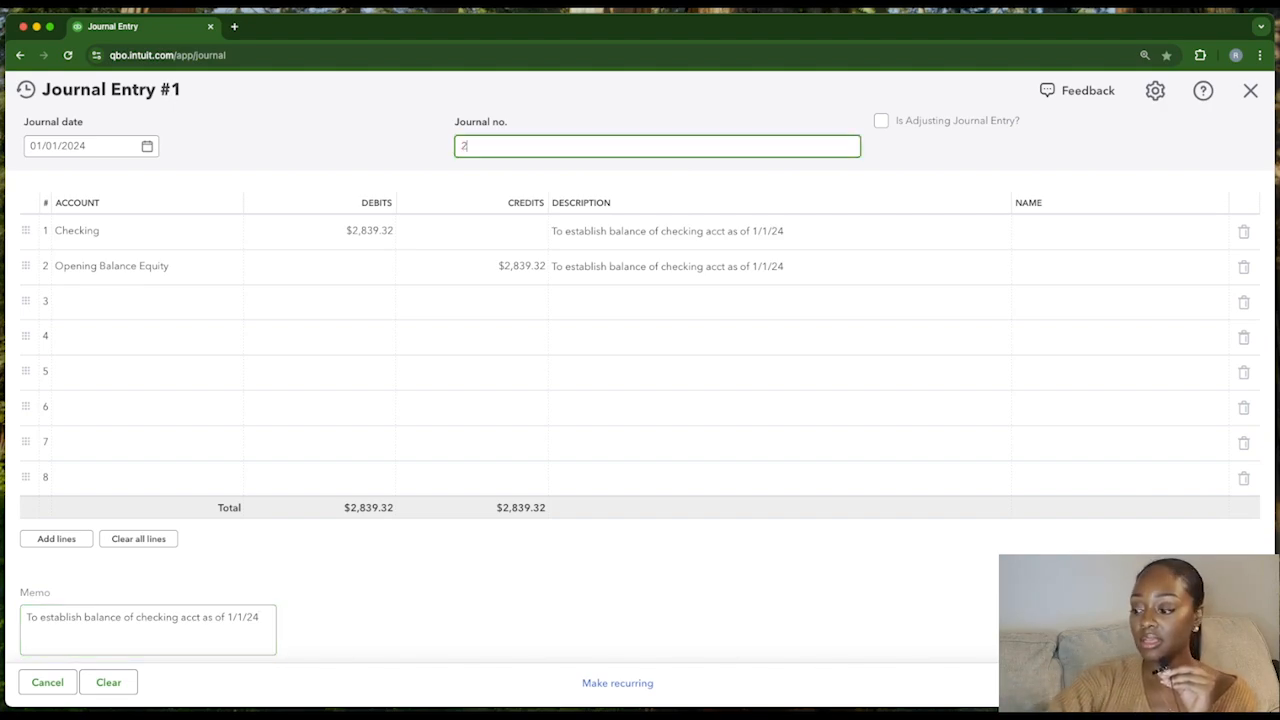
pyautogui.write('02')
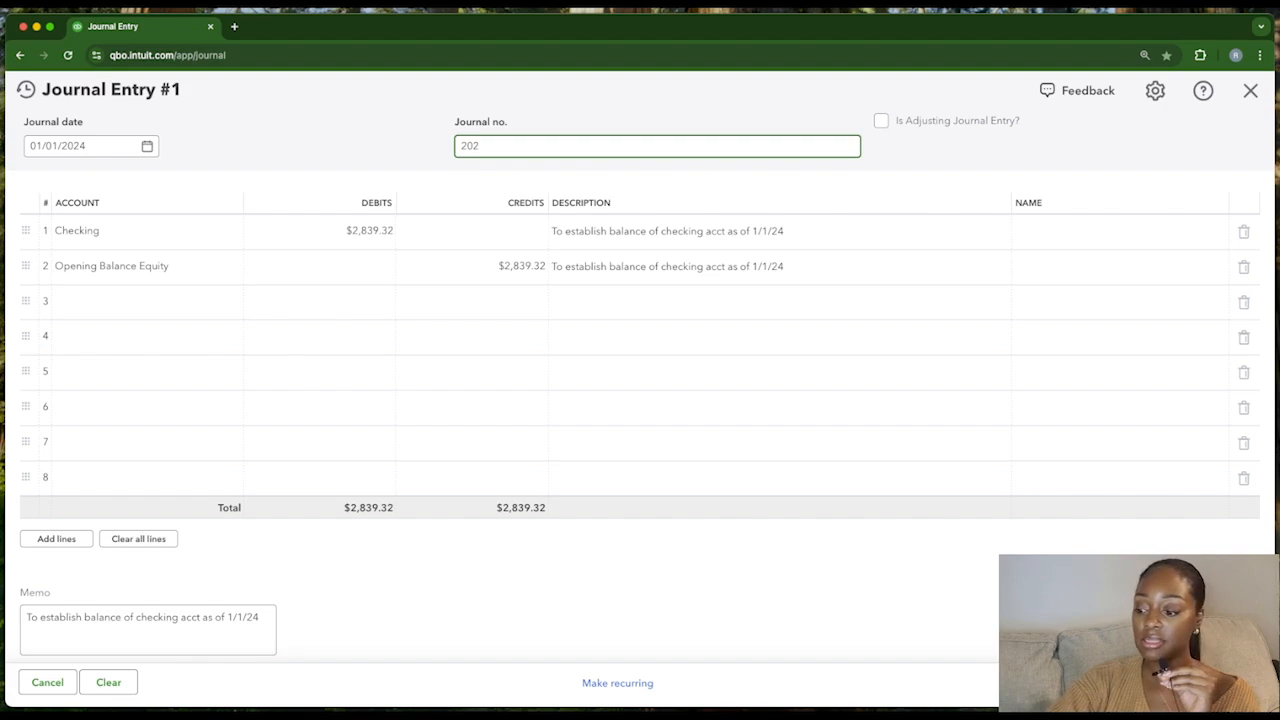
pyautogui.write('4')
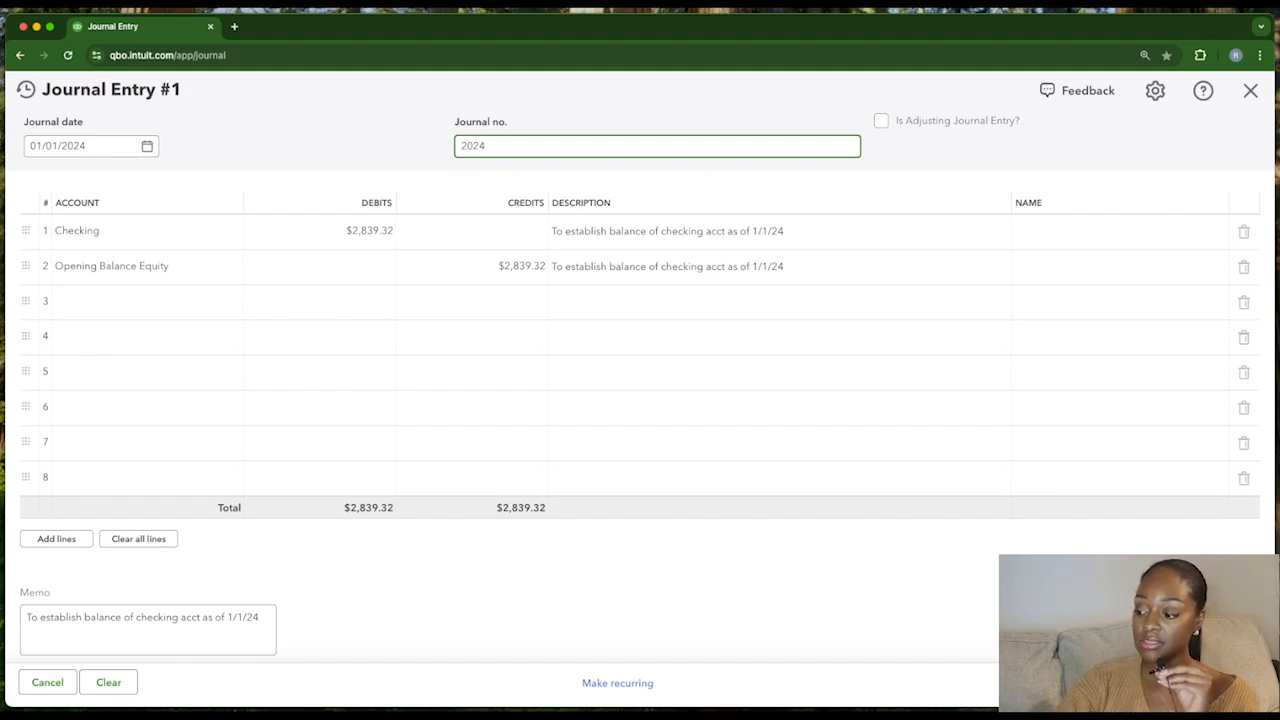
pyautogui.write('-01')
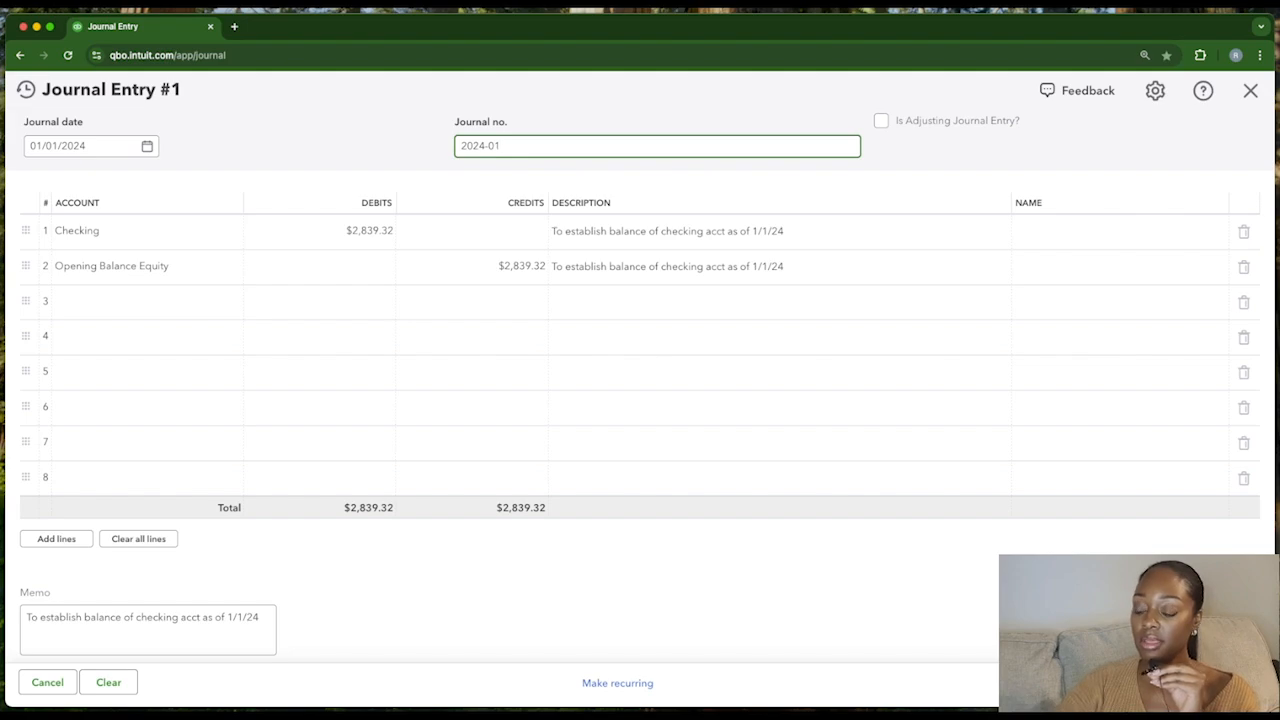
pyautogui.write('C')
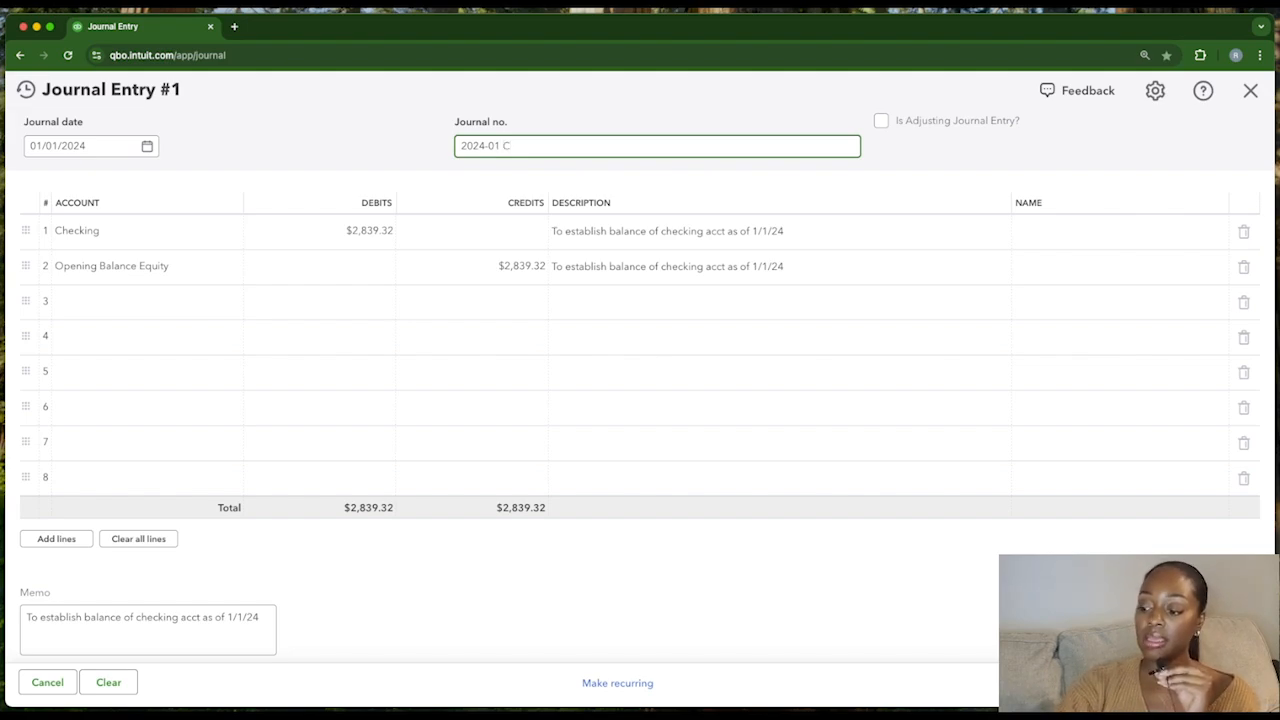
pyautogui.write('he')
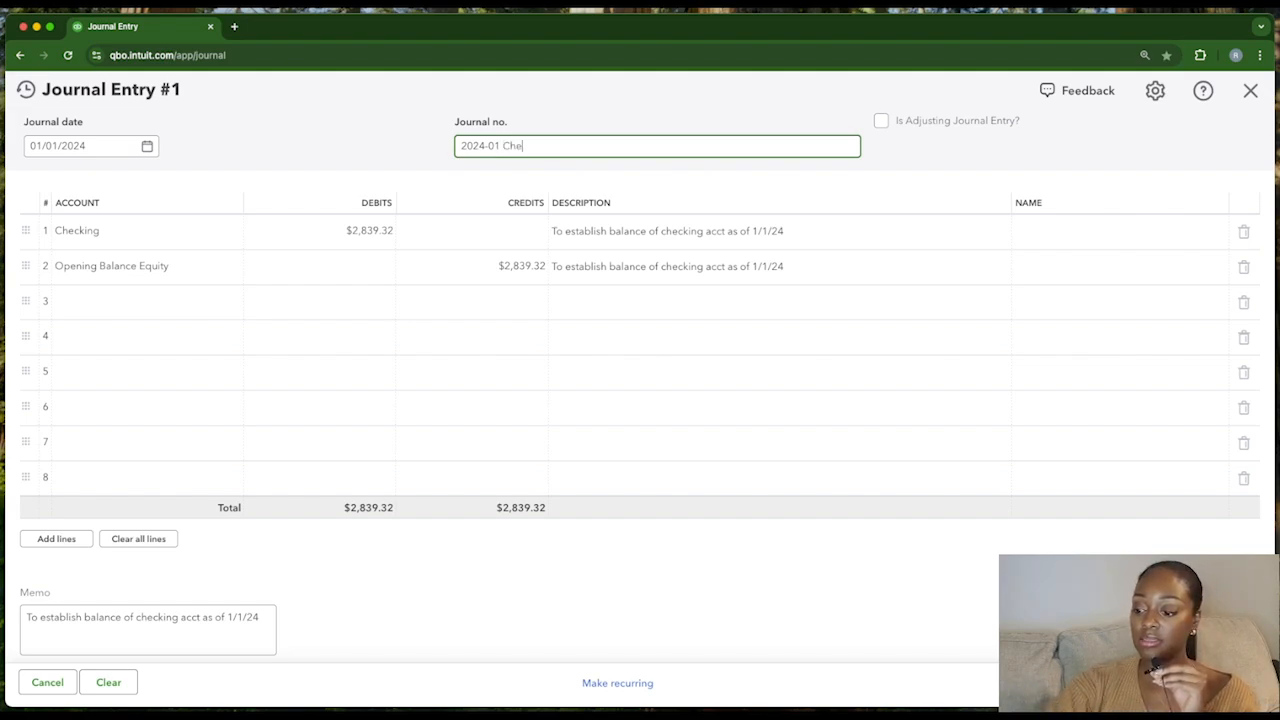
pyautogui.write('cking')
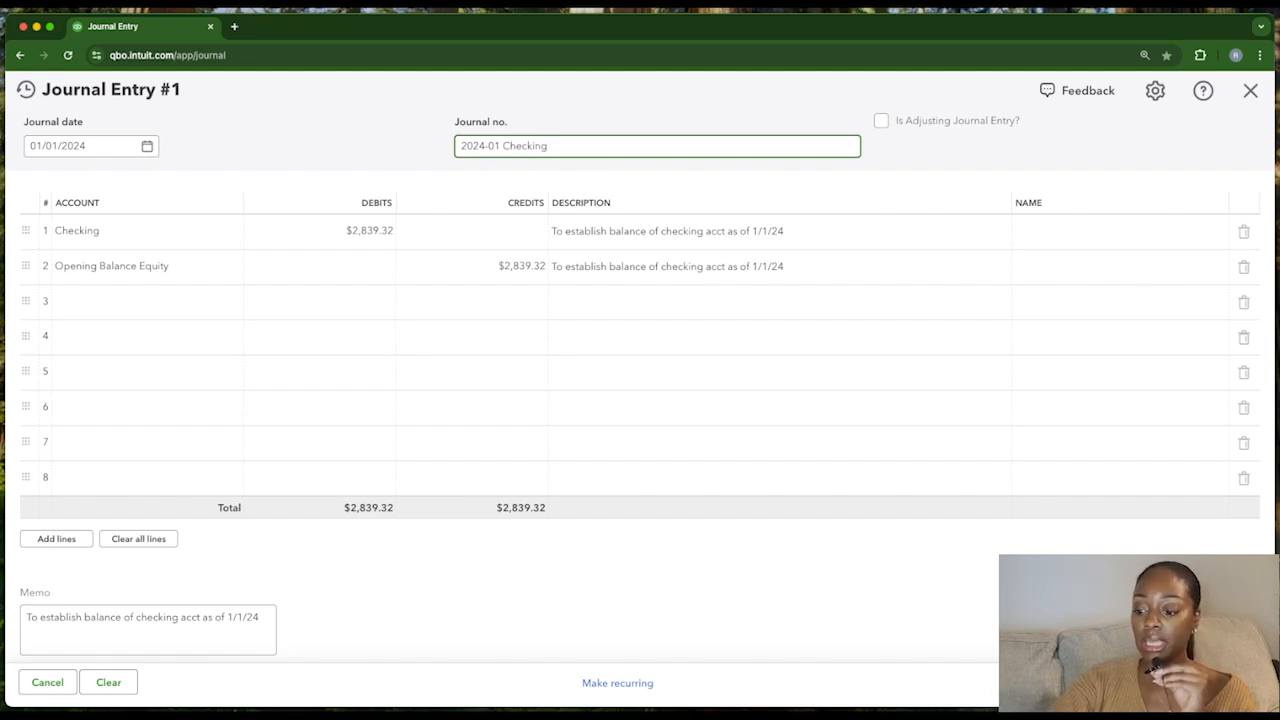
pyautogui.write(' Adju')
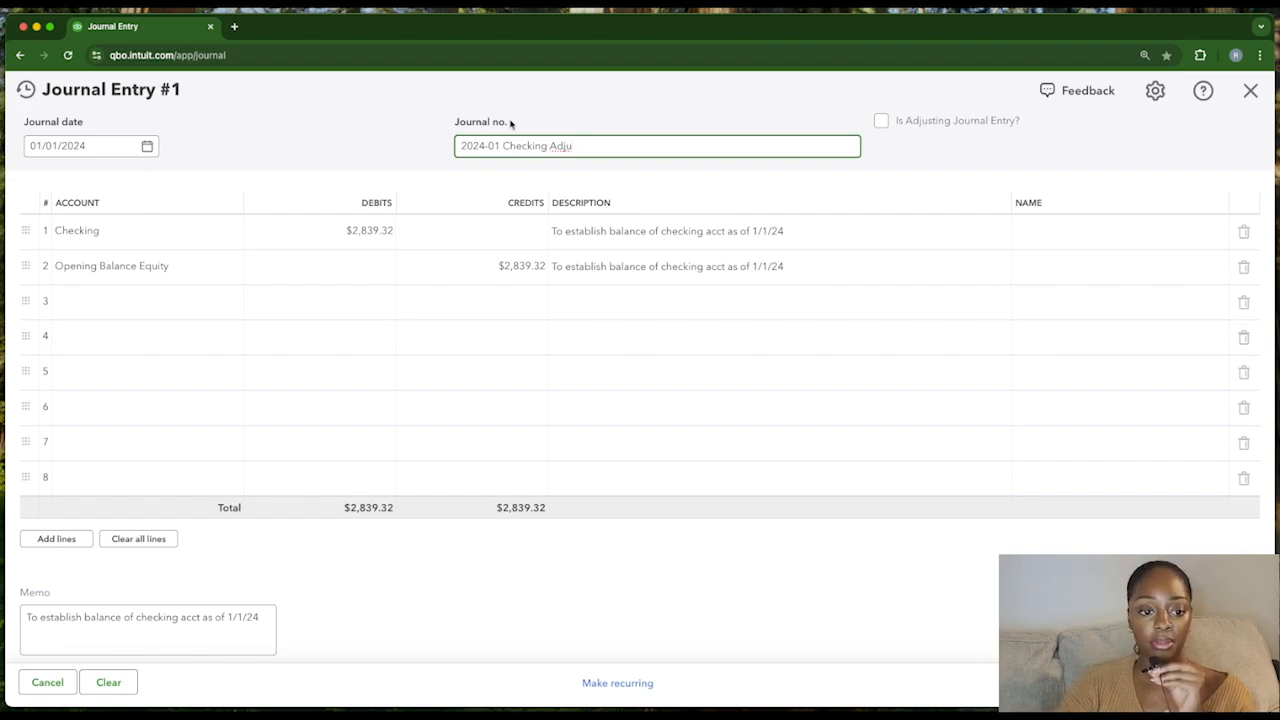
# - Replace the memo with the copied journal number extended to "2024-01 Checking Adjustment", and flag the entry as an adjusting journal entry
pyautogui.tripleClick(599, 147)
pyautogui.press('super+c')
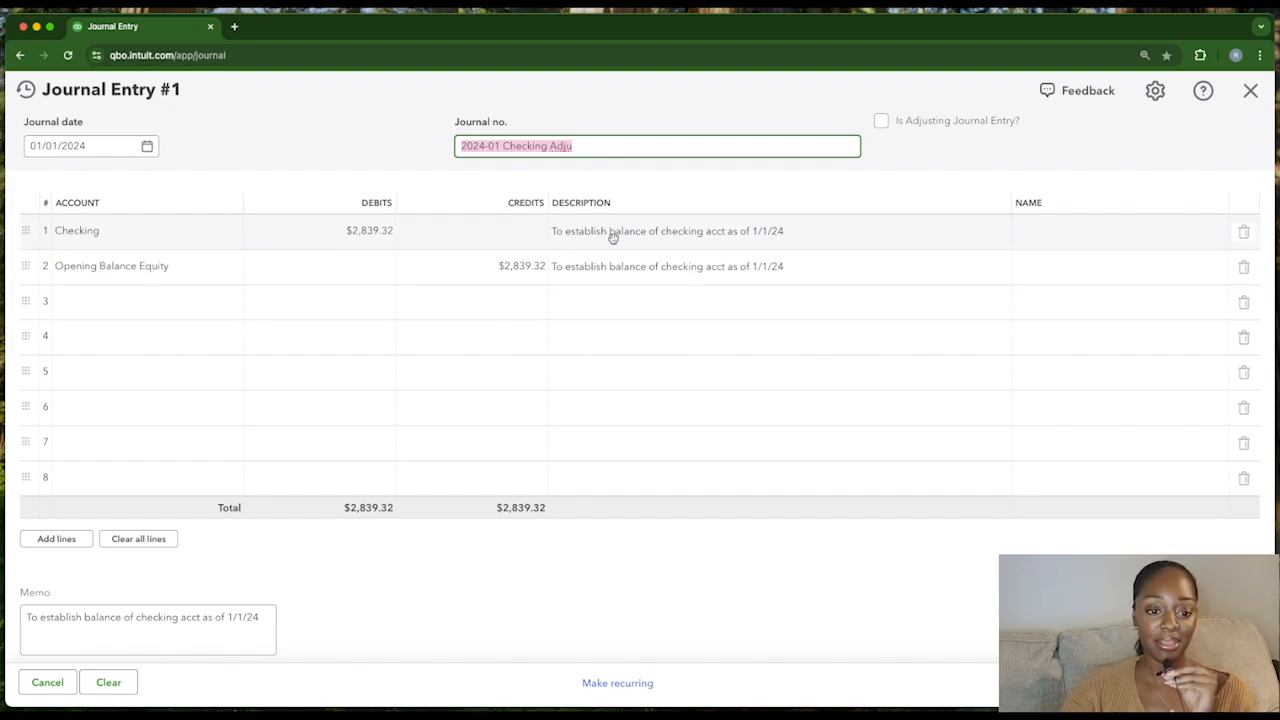
pyautogui.tripleClick(168, 617)
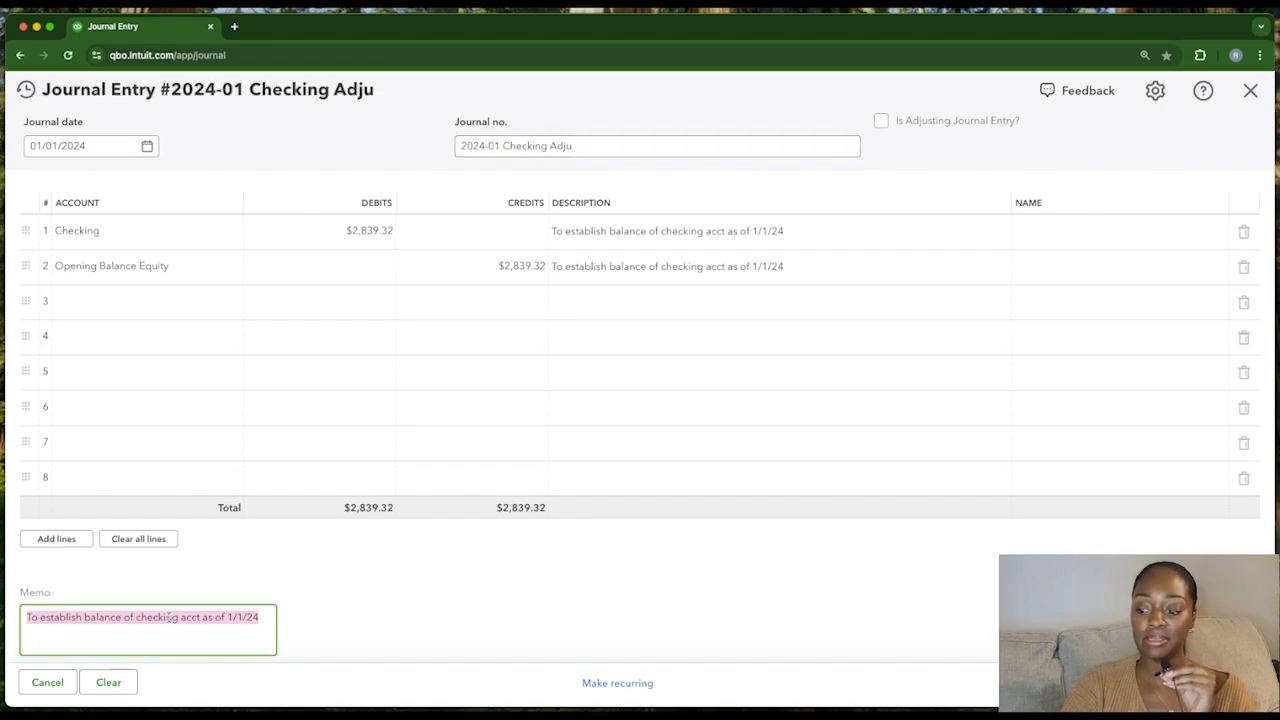
pyautogui.press('super+v')
pyautogui.write('s')
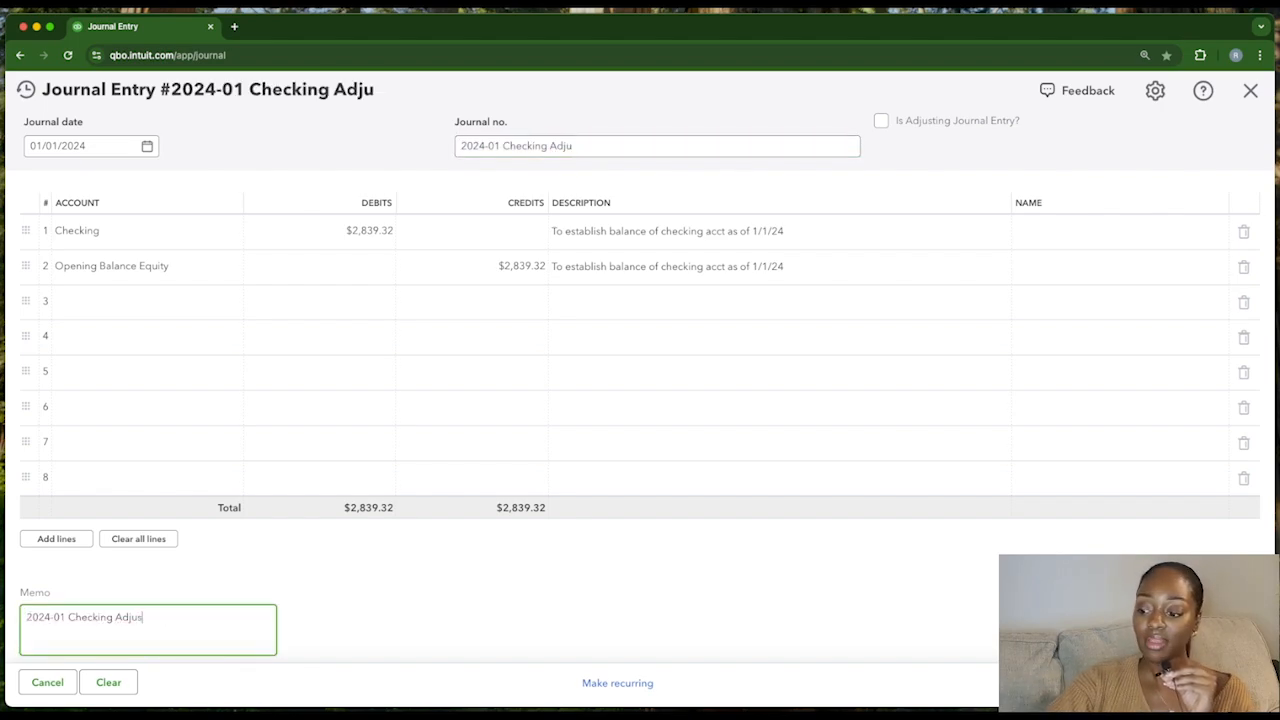
pyautogui.write('tment')
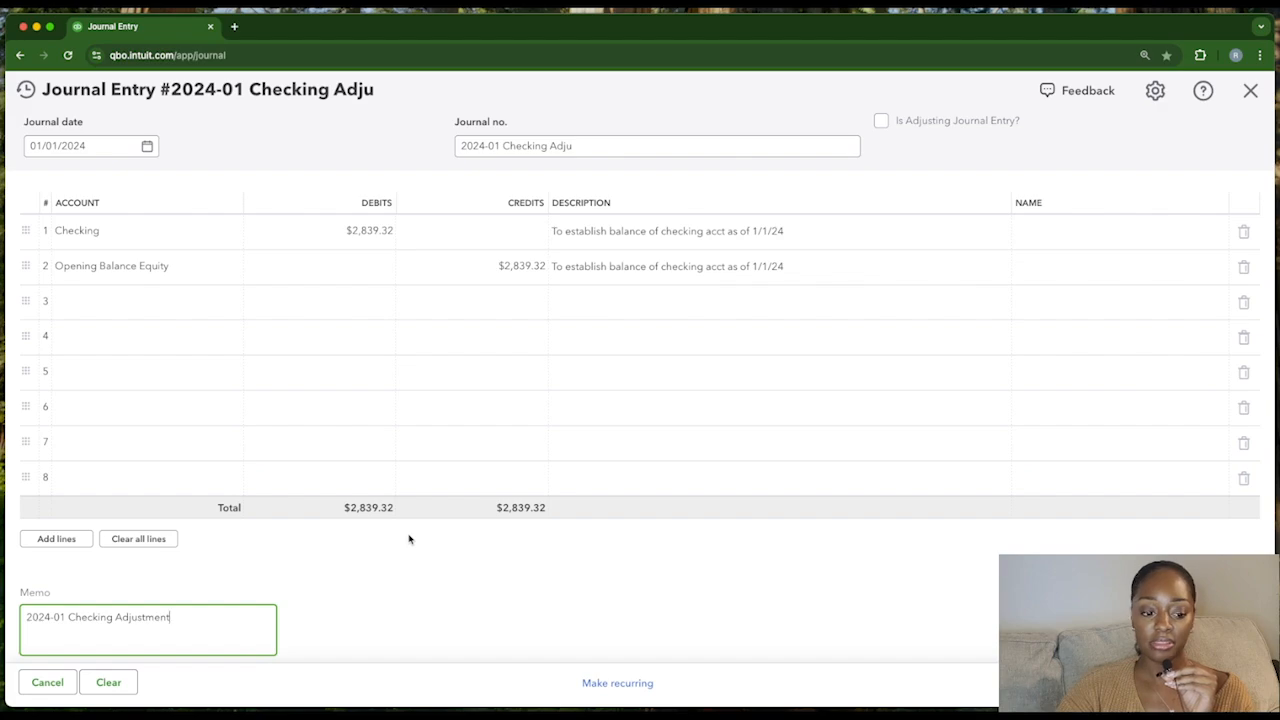
pyautogui.click(879, 120)
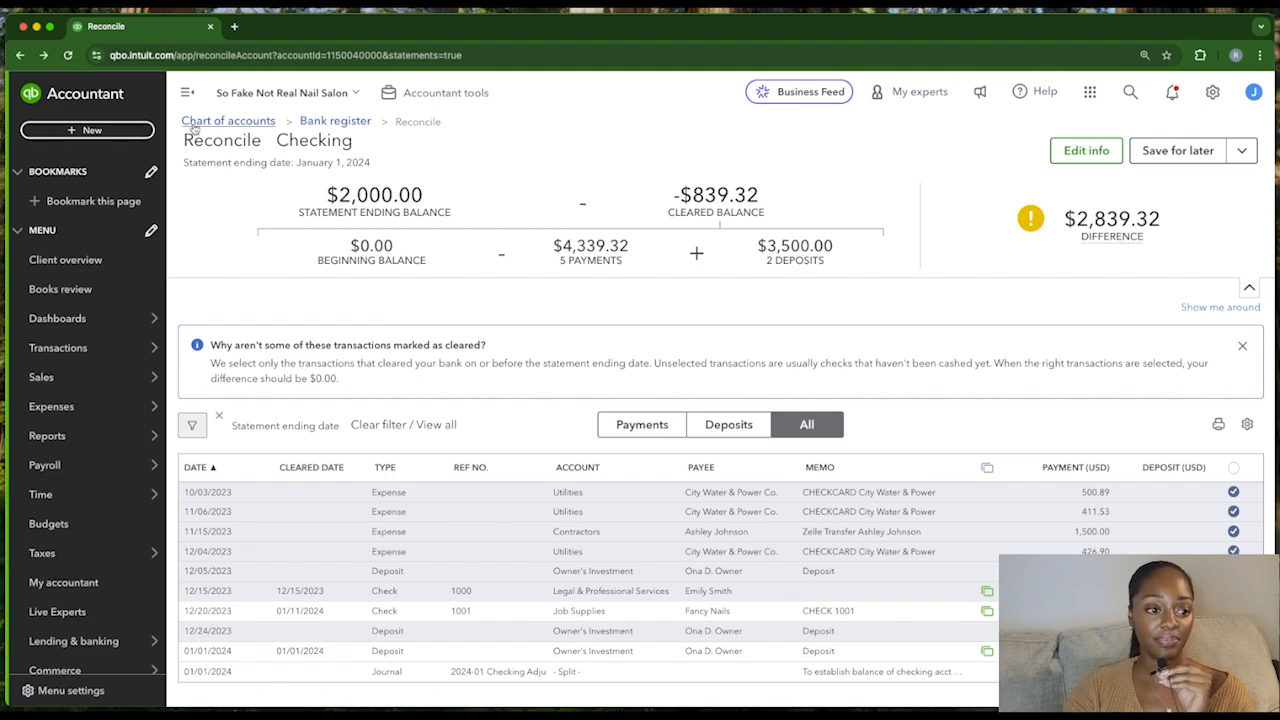
# - Mark the 01/01/2024 journal entry as cleared in the Checking reconciliation and finish the reconciliation
pyautogui.click(185, 94)
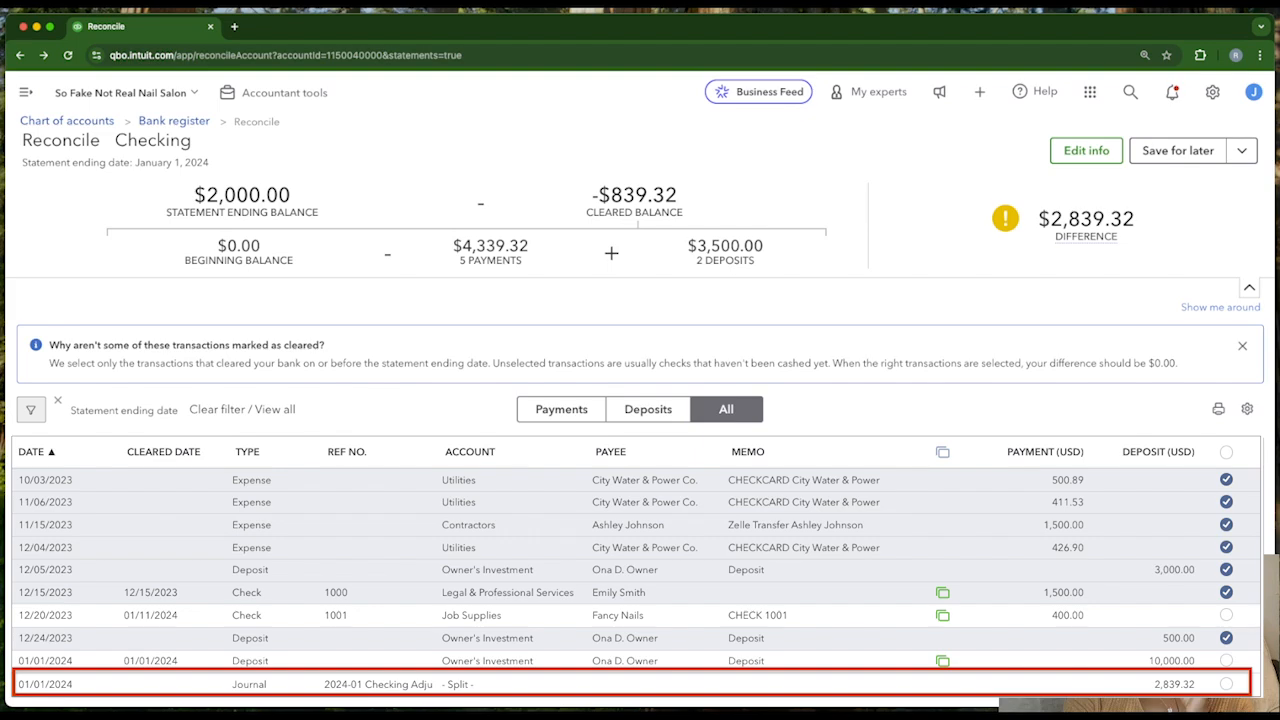
pyautogui.click(1226, 684)
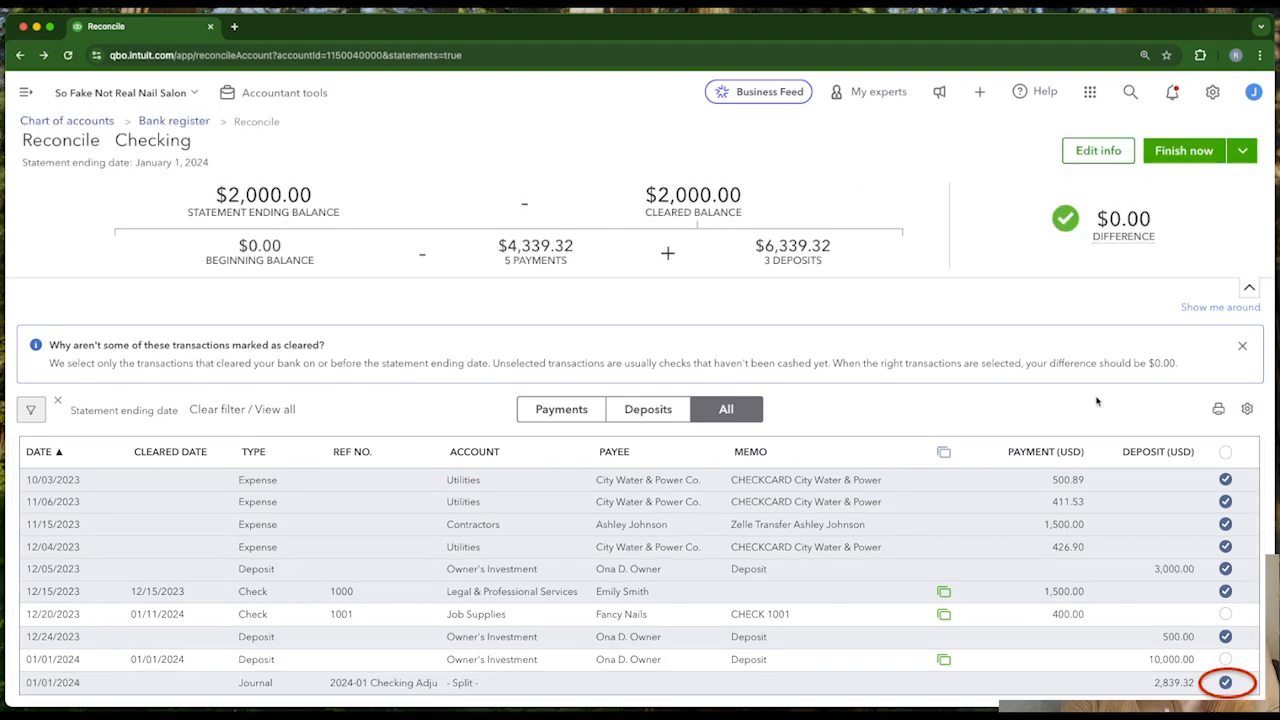
pyautogui.moveTo(1125, 222)
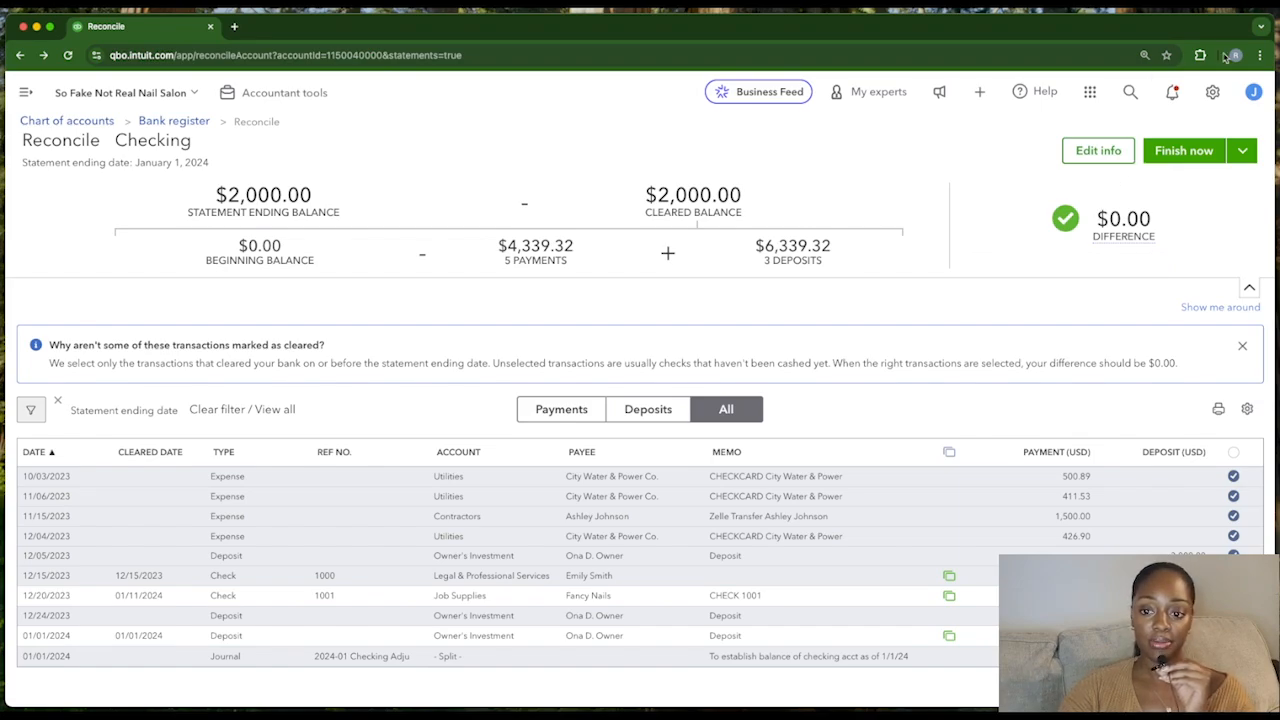
pyautogui.click(1178, 160)
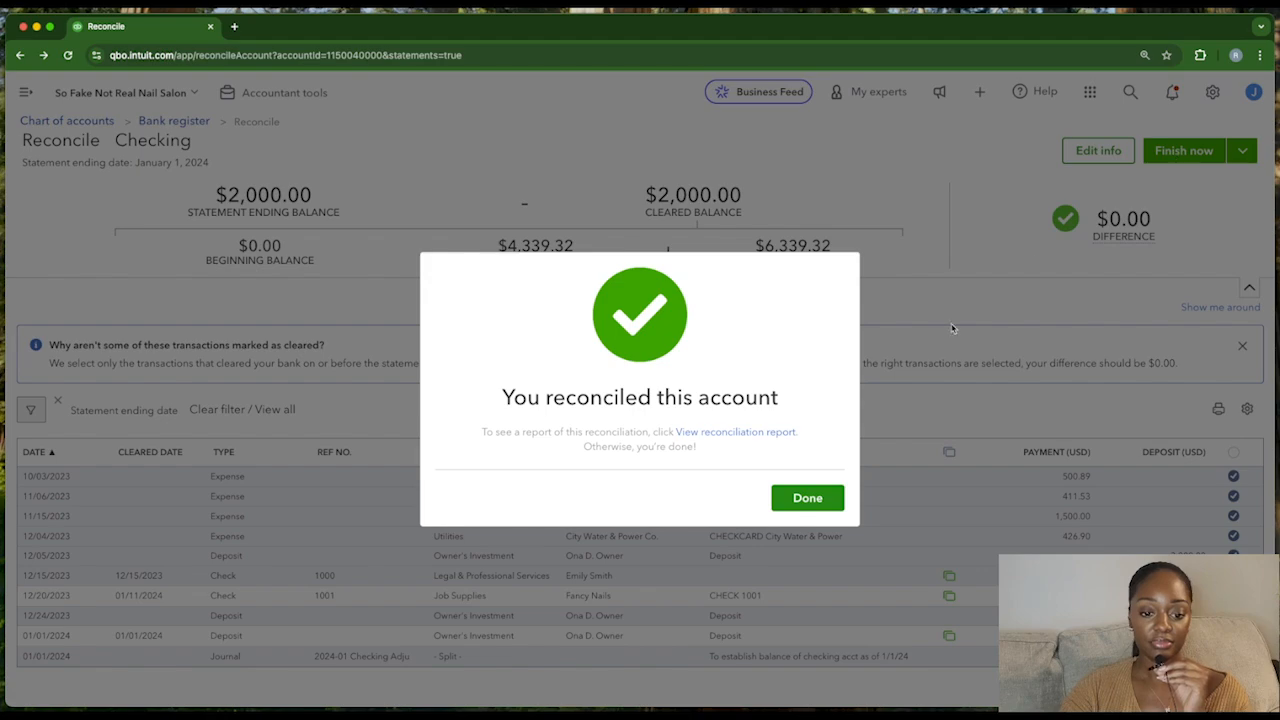
pyautogui.click(812, 498)
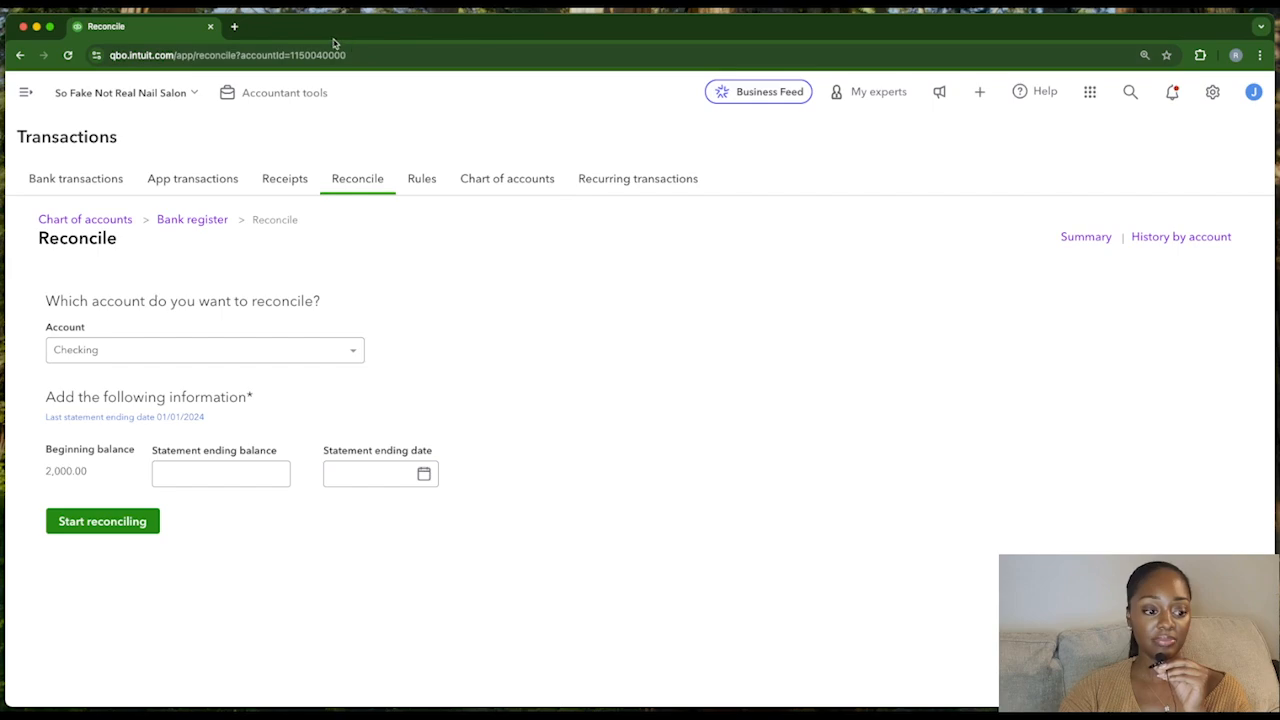
pyautogui.moveTo(320, 36); pyautogui.dragTo(703, 22)
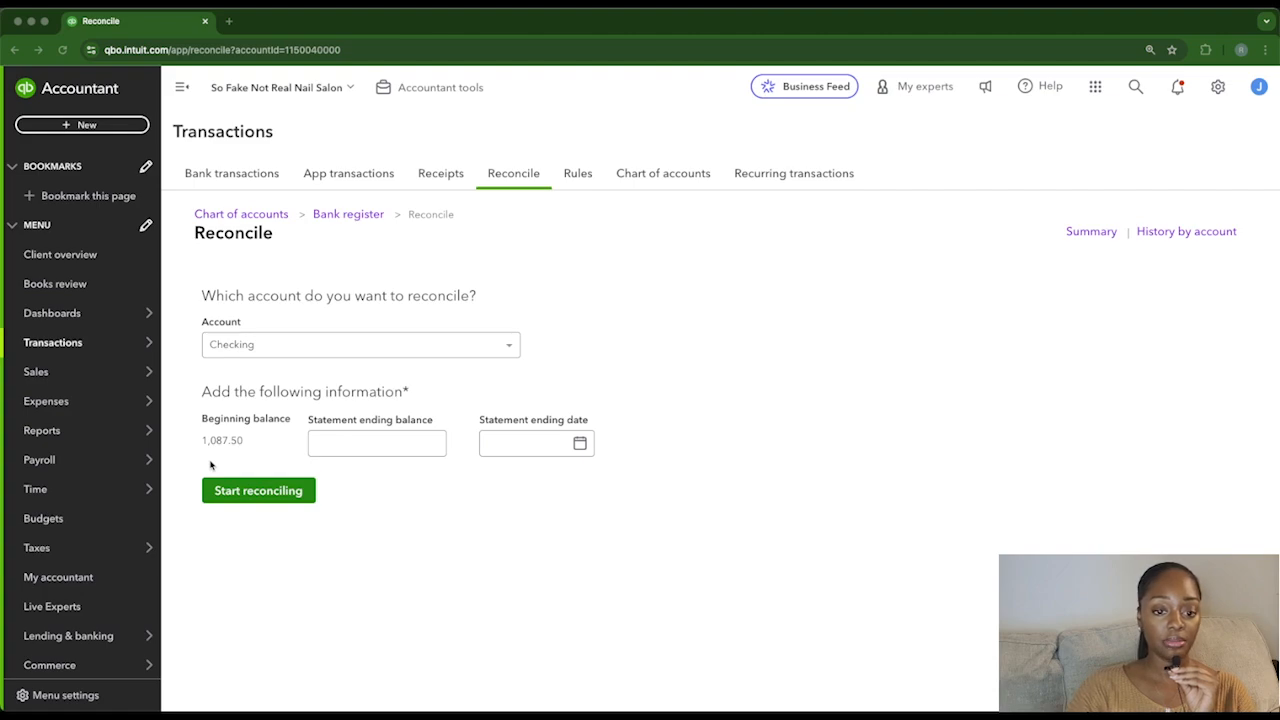
# - Open the Checking account's bank register and filter it to transactions with the reconcile status Reconciled
pyautogui.click(346, 218)
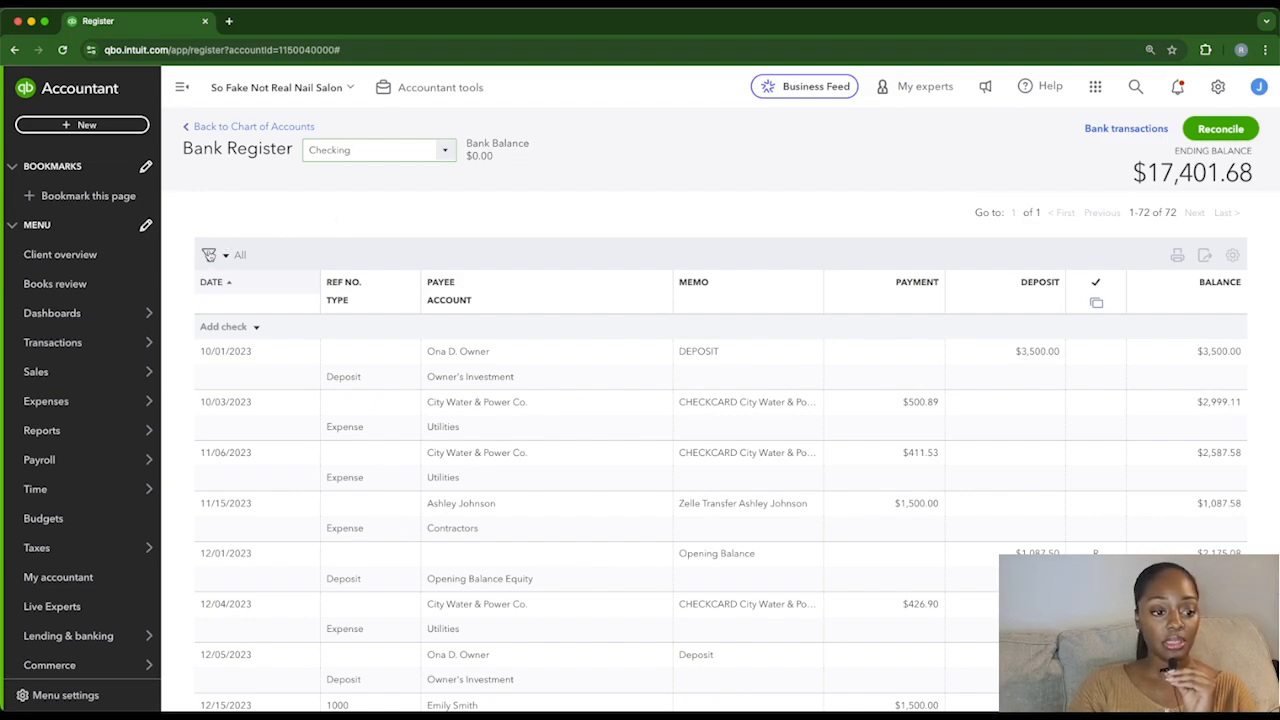
pyautogui.click(210, 256)
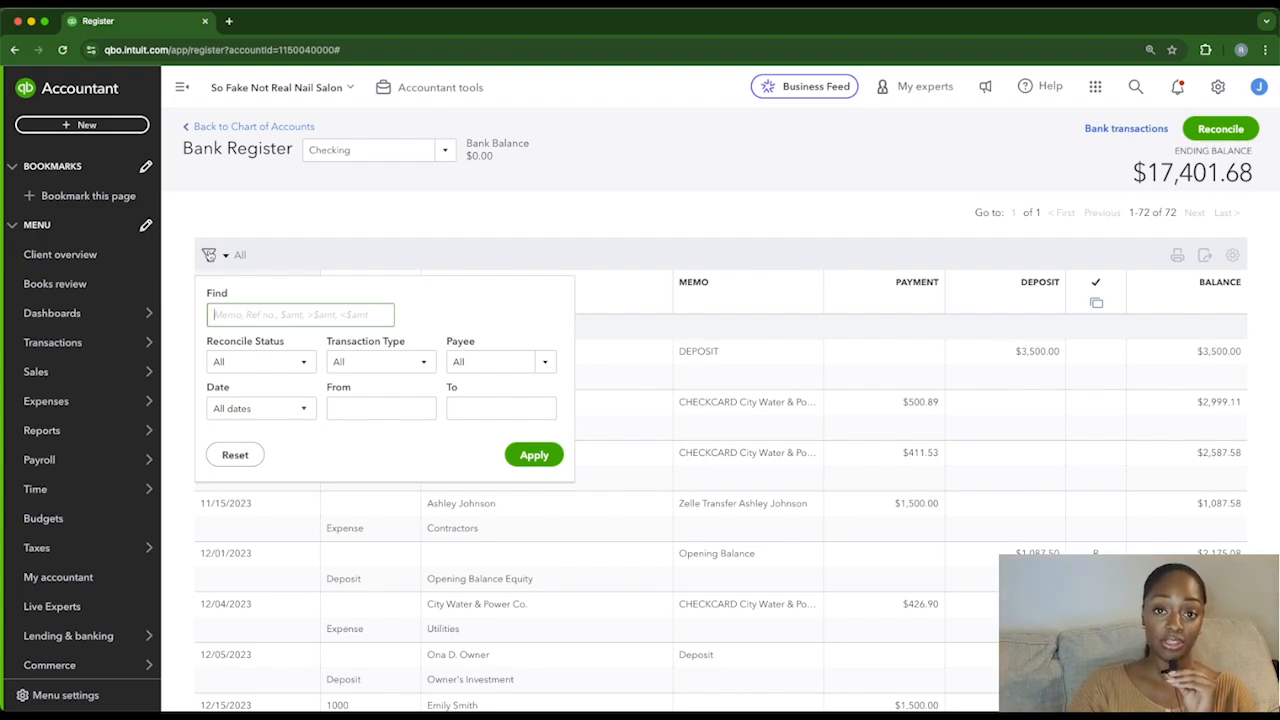
pyautogui.click(305, 364)
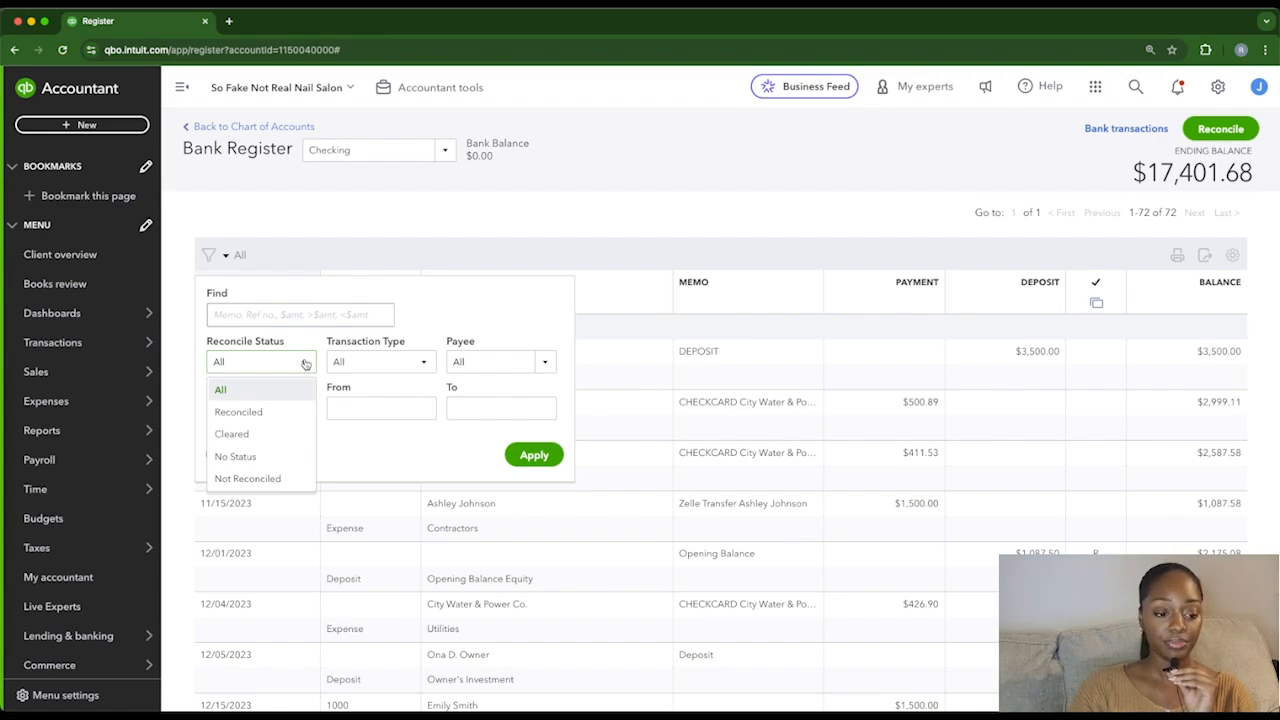
pyautogui.click(260, 412)
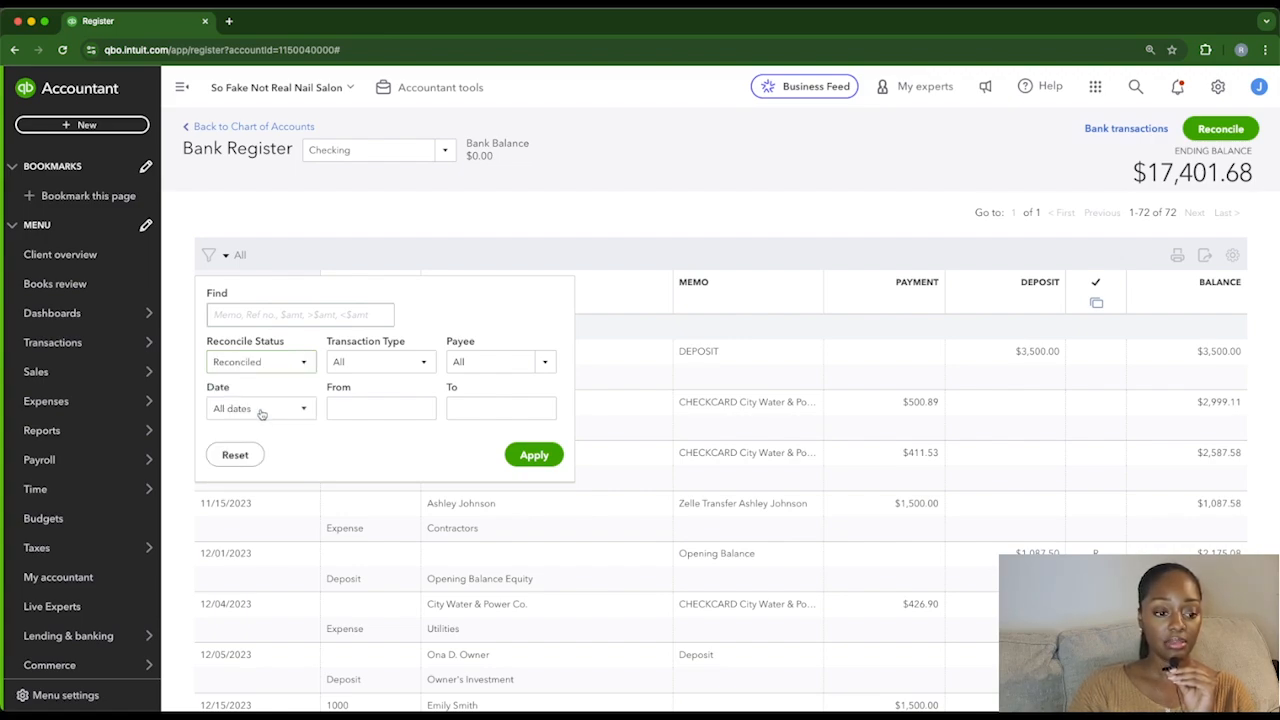
pyautogui.click(544, 455)
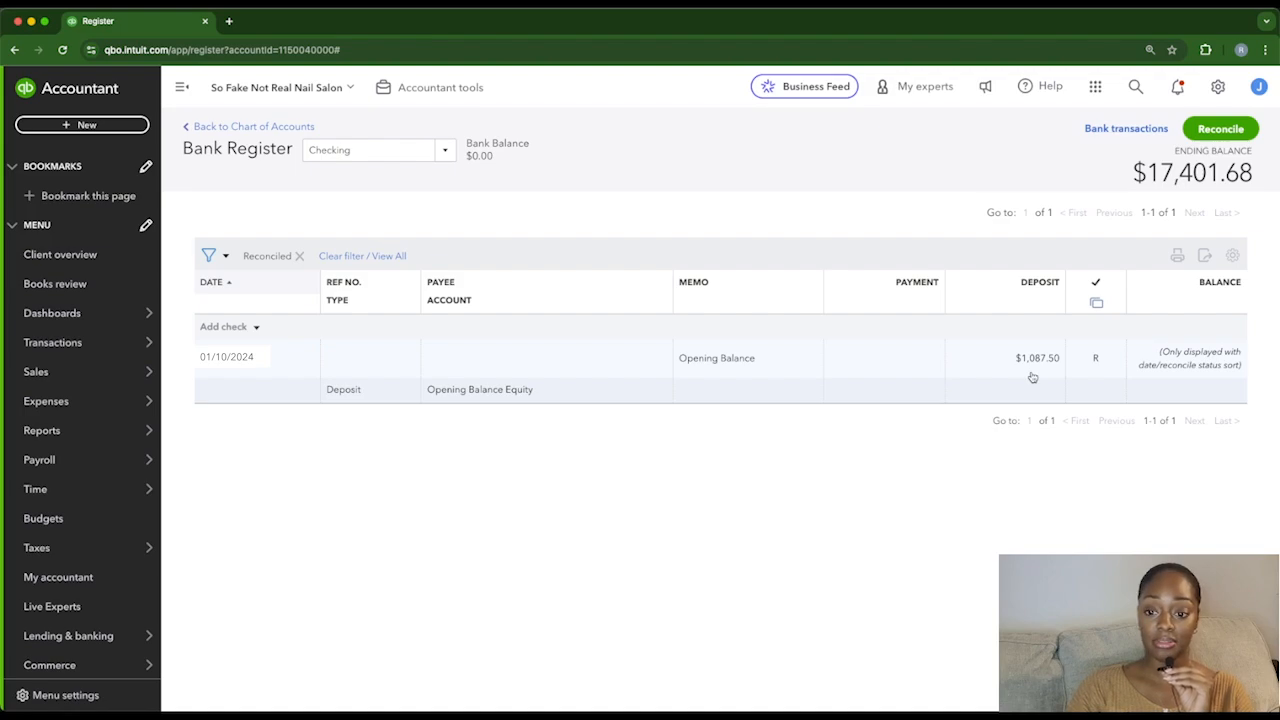
# - Delete the reconciled 01/10/2024 Opening Balance deposit from the Checking register, confirm the deletion, and return to reconciling the account
pyautogui.moveTo(1095, 368)
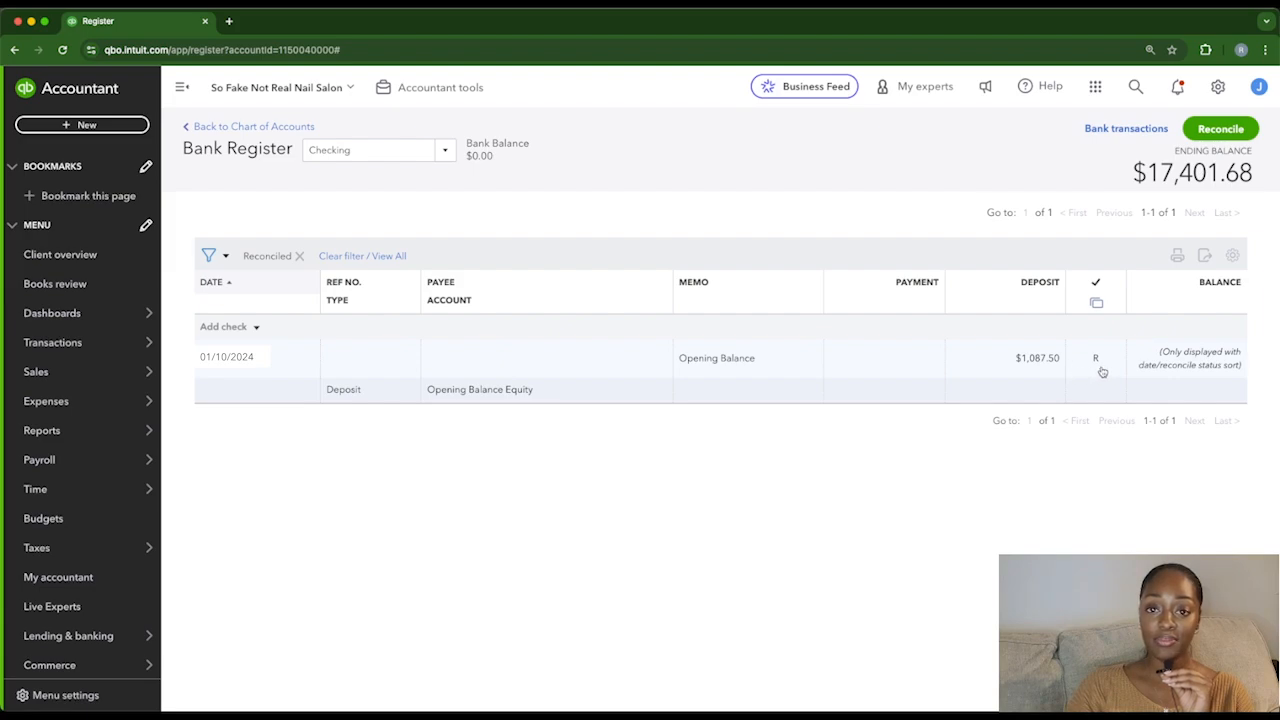
pyautogui.moveTo(1102, 371)
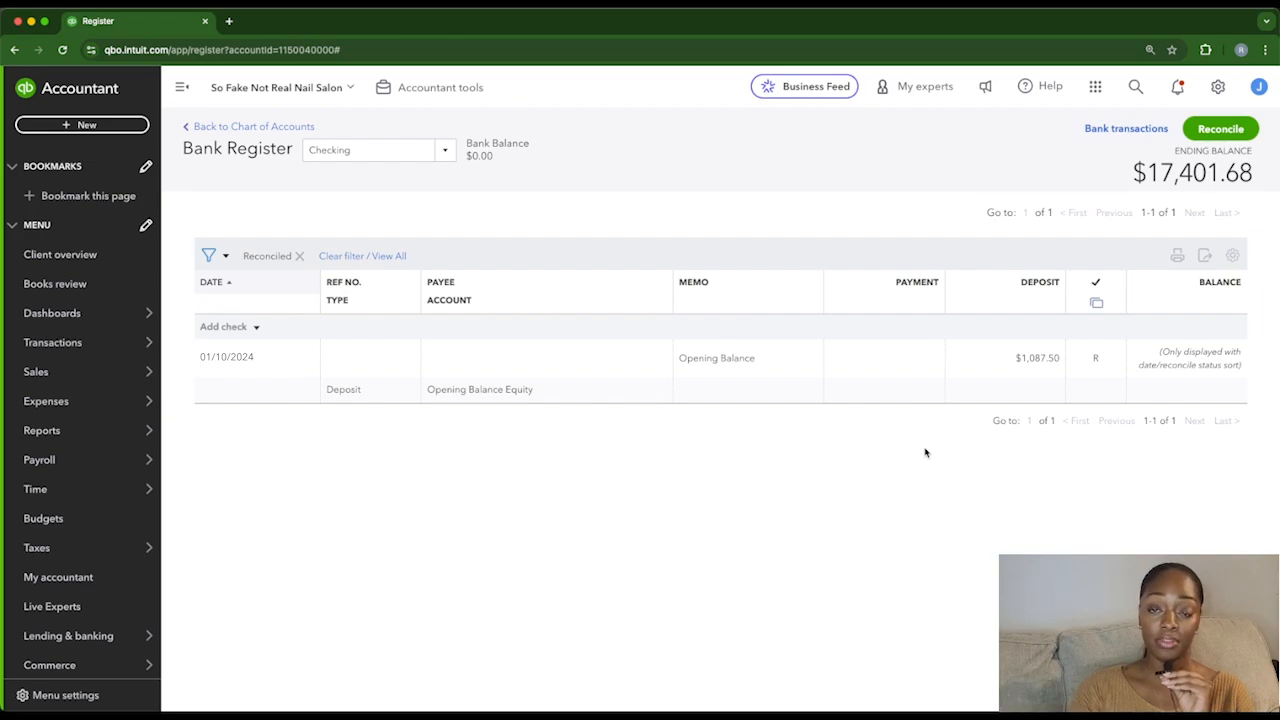
pyautogui.click(855, 353)
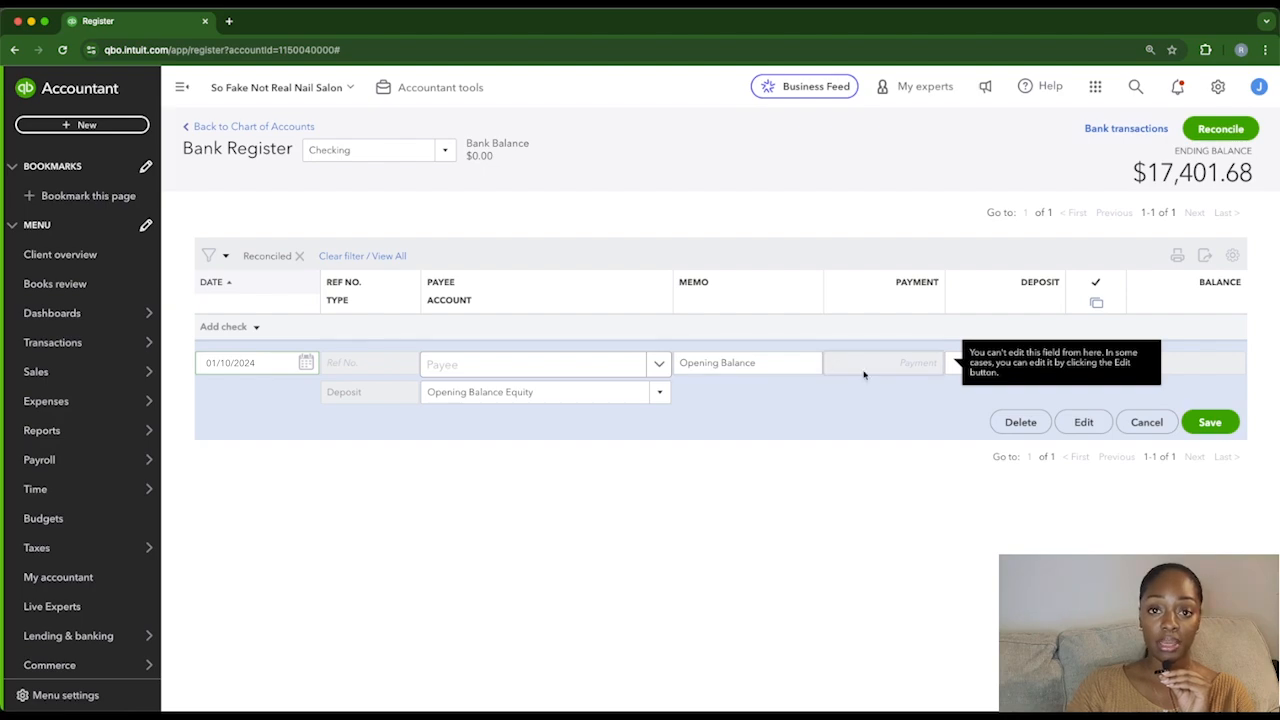
pyautogui.click(1020, 422)
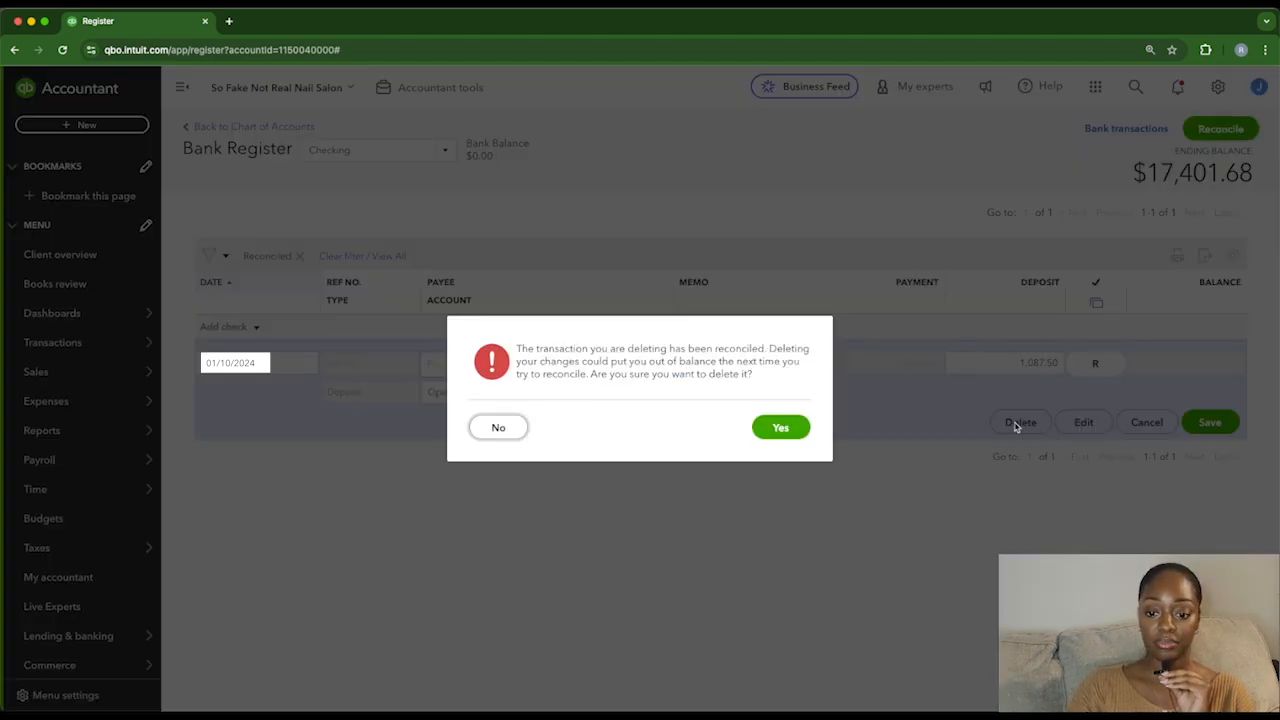
pyautogui.click(781, 428)
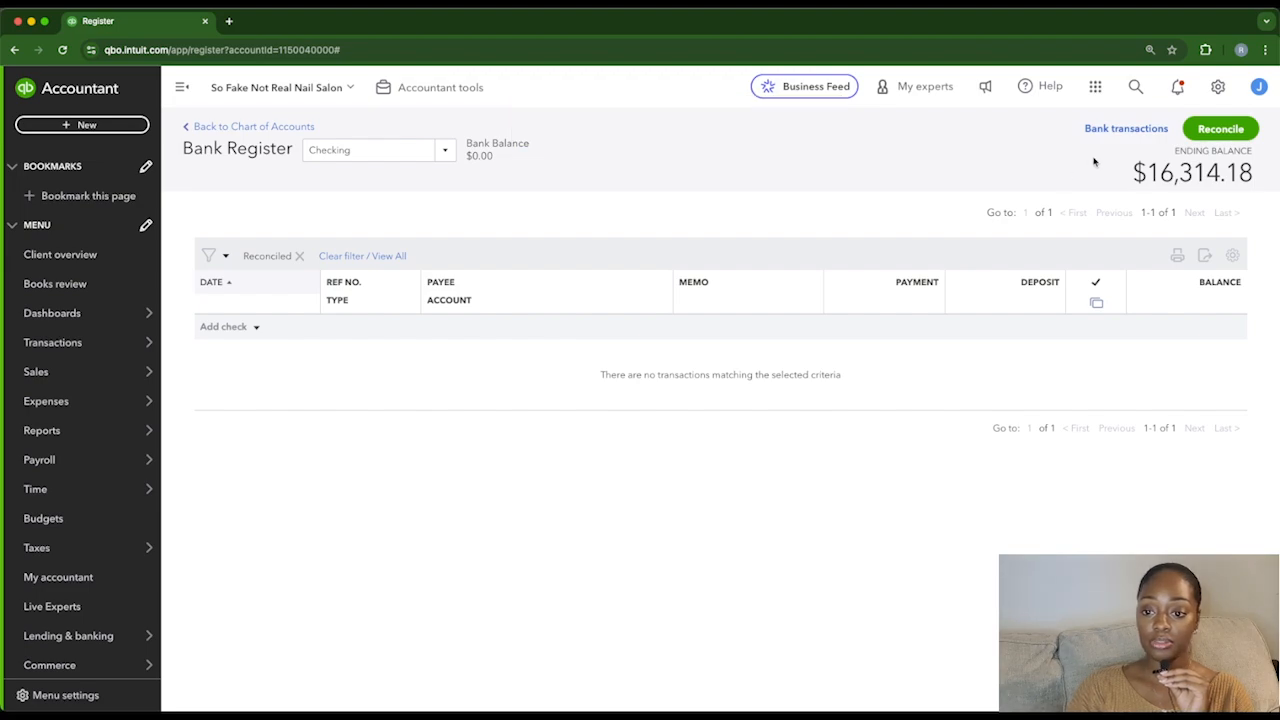
pyautogui.click(1216, 132)
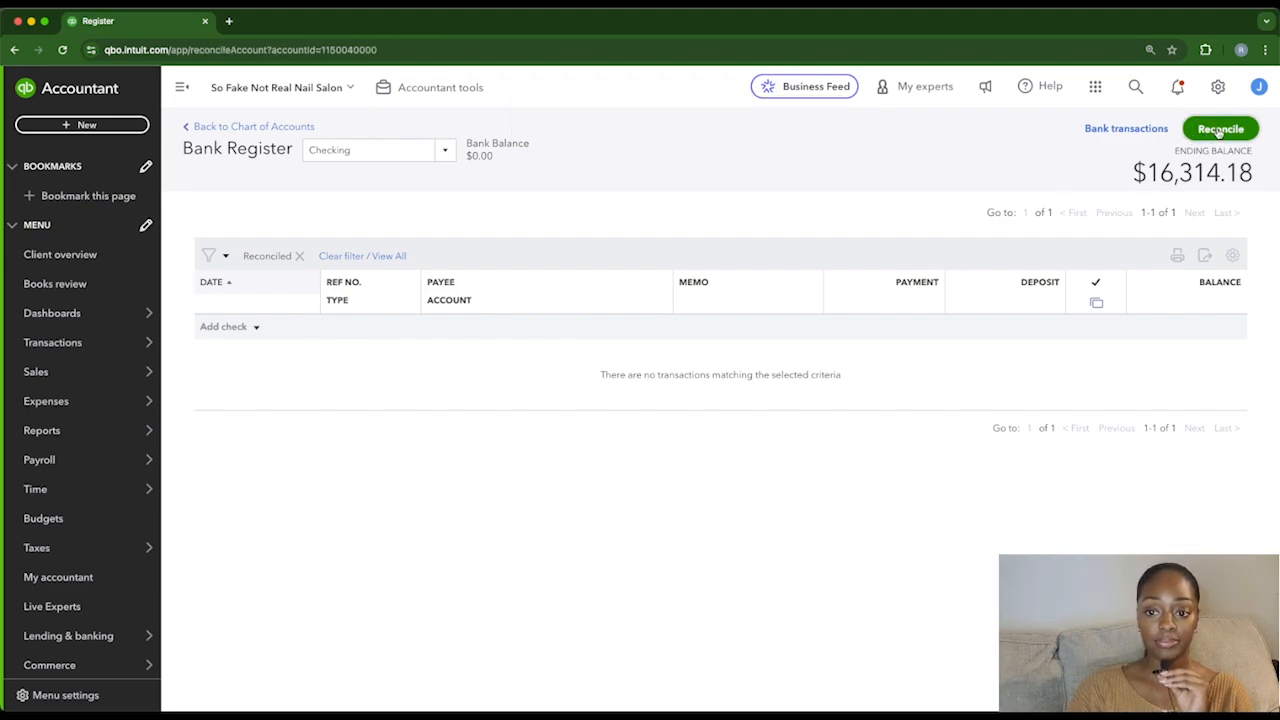